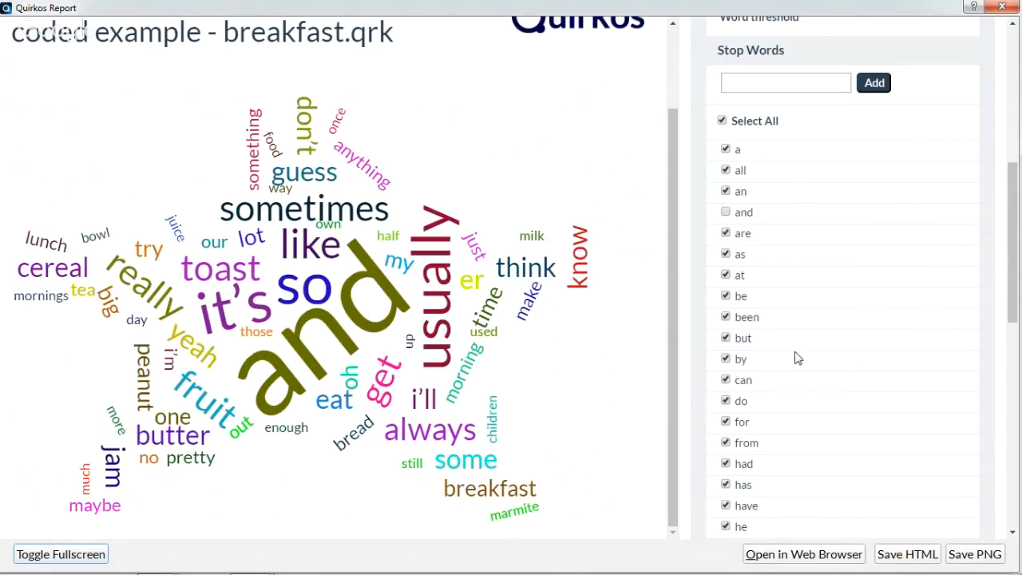
Take the word "the" off the active stop words, then stop it again
{"action": "left_click", "coordinate": [726, 422]}
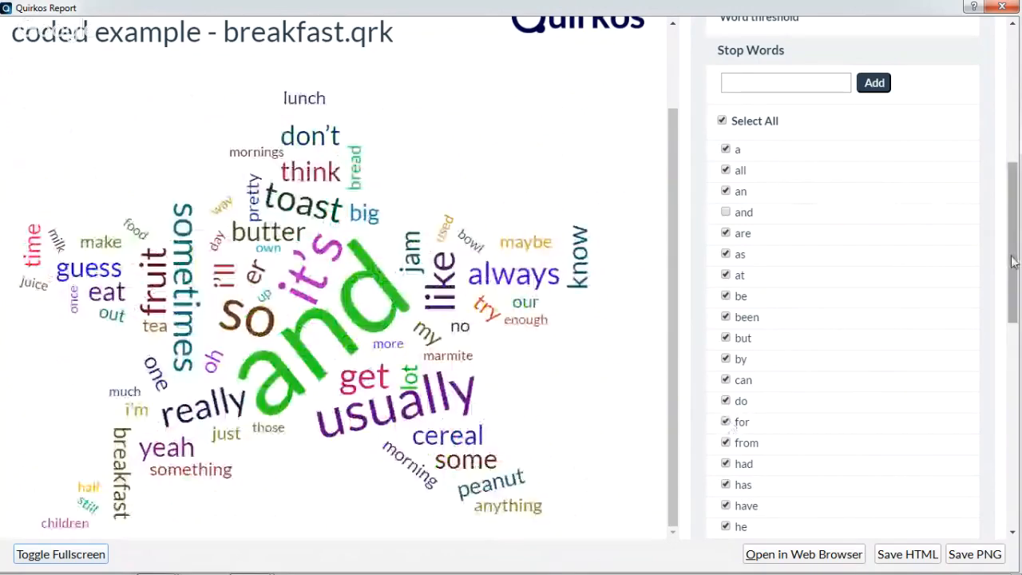
{"action": "left_click_drag", "start_coordinate": [1011, 267], "coordinate": [1010, 409]}
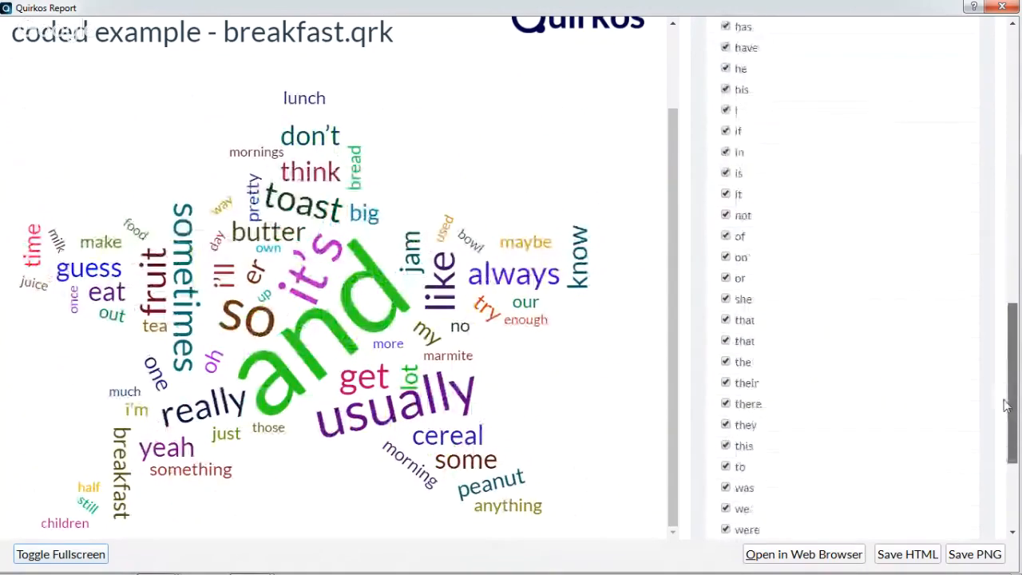
{"action": "left_click", "coordinate": [726, 354]}
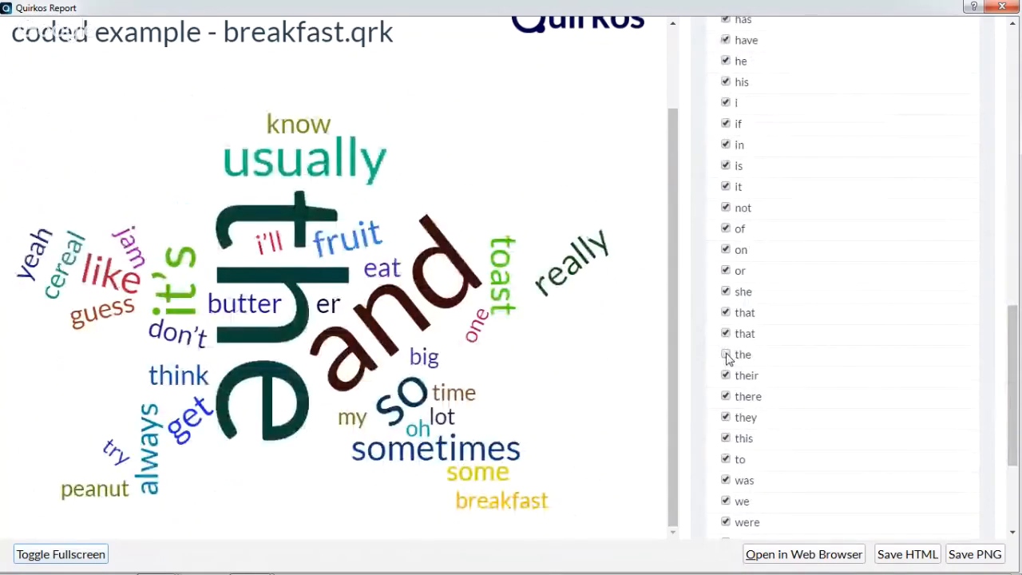
{"action": "left_click", "coordinate": [726, 355]}
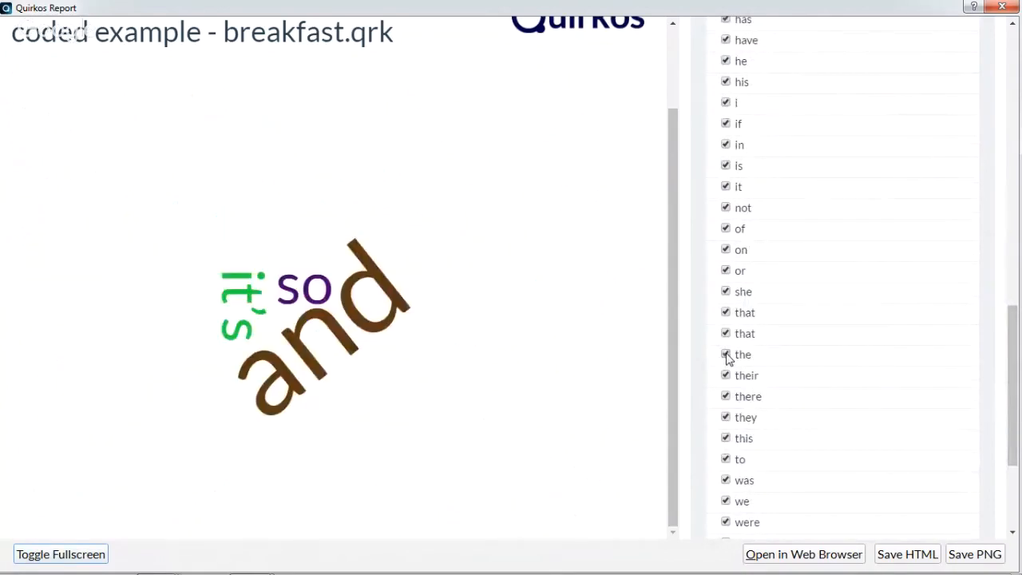
Deselect all stop words, reduce the word size slightly, and reselect the whole stop word list including "and"
{"action": "left_click_drag", "start_coordinate": [1011, 351], "coordinate": [1016, 112]}
{"action": "left_click", "coordinate": [723, 405]}
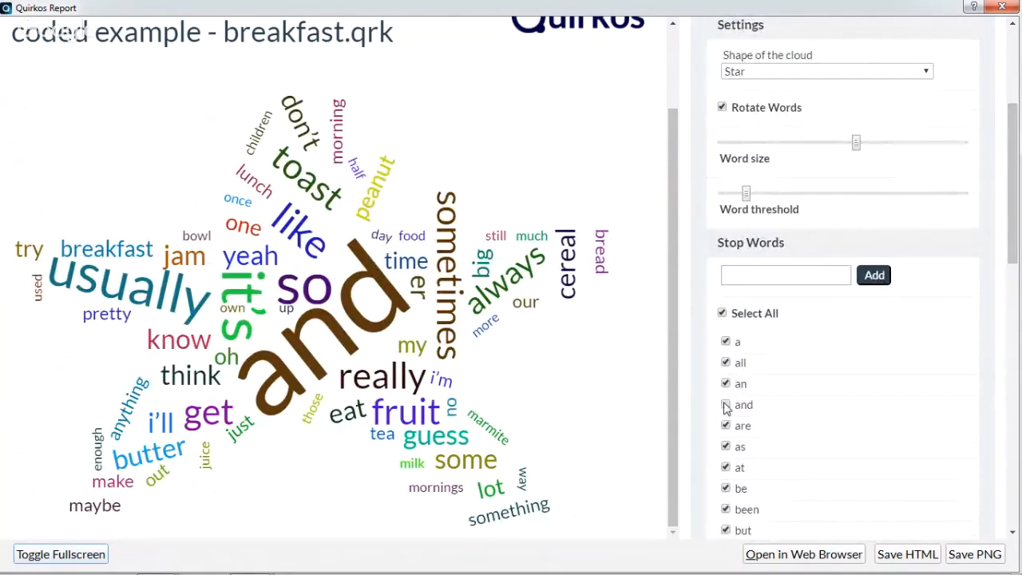
{"action": "left_click", "coordinate": [722, 313]}
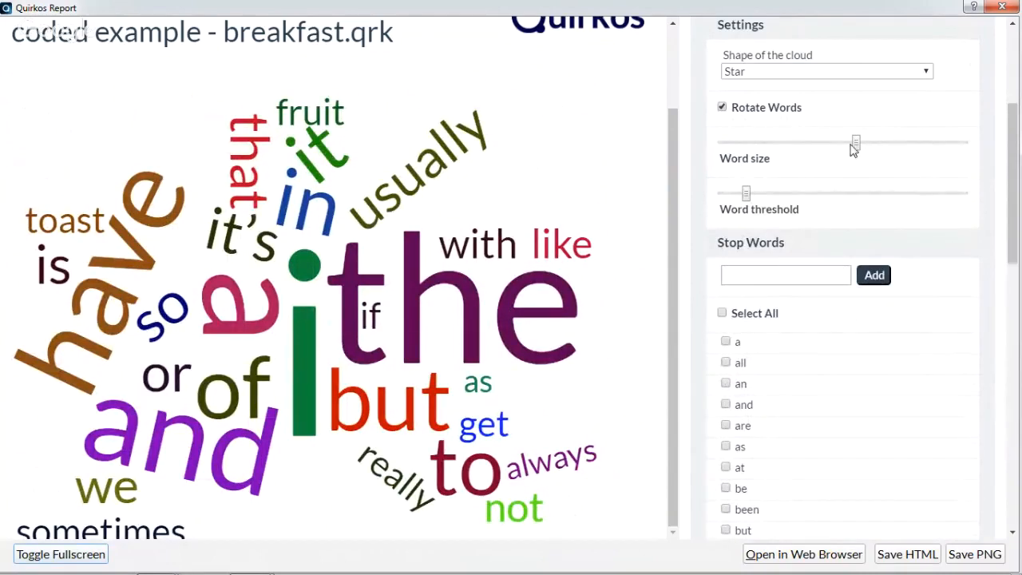
{"action": "mouse_move", "coordinate": [861, 148]}
{"action": "left_mouse_down"}
{"action": "mouse_move", "coordinate": [870, 148]}
{"action": "mouse_move", "coordinate": [791, 142]}
{"action": "mouse_move", "coordinate": [862, 153]}
{"action": "mouse_move", "coordinate": [852, 149]}
{"action": "left_mouse_up"}
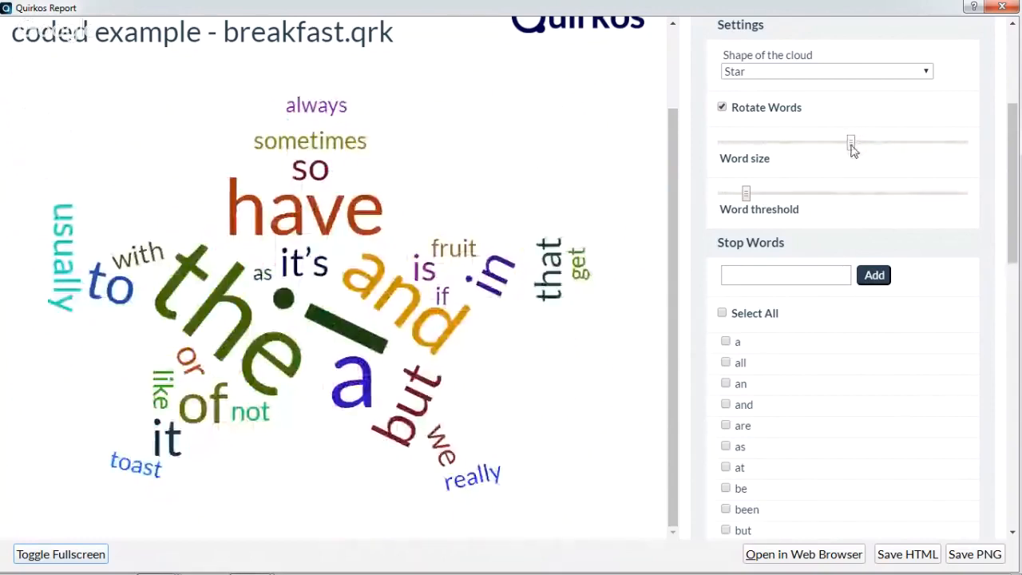
{"action": "left_click", "coordinate": [722, 314]}
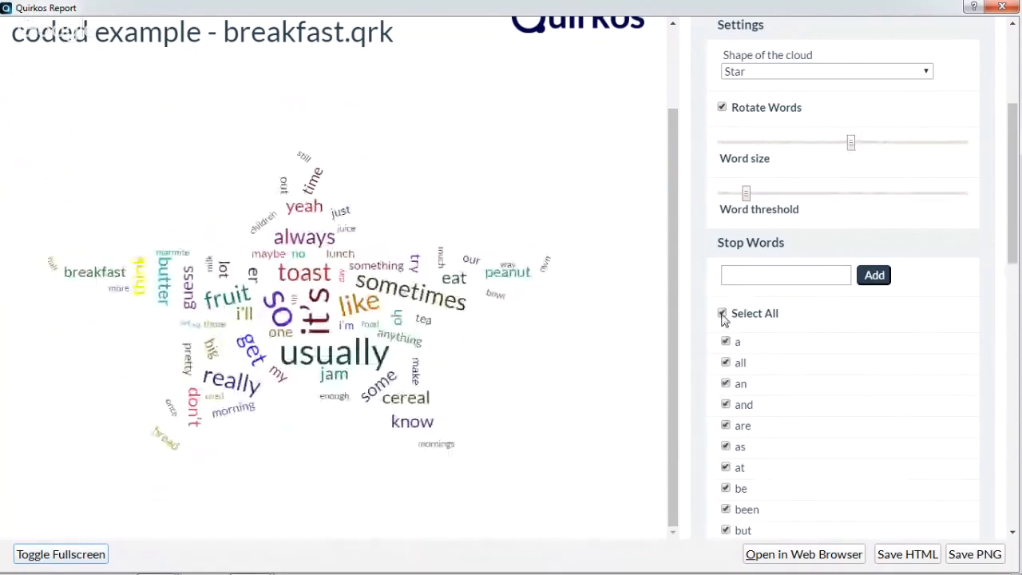
Add "so" and "usually" to the stop words
{"action": "left_click", "coordinate": [764, 272]}
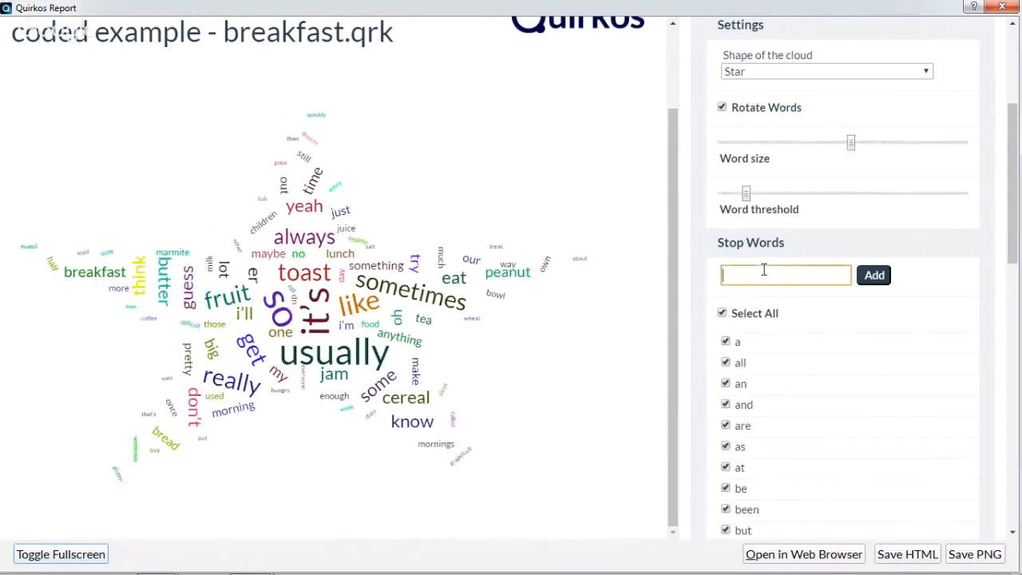
{"action": "left_click", "coordinate": [885, 280]}
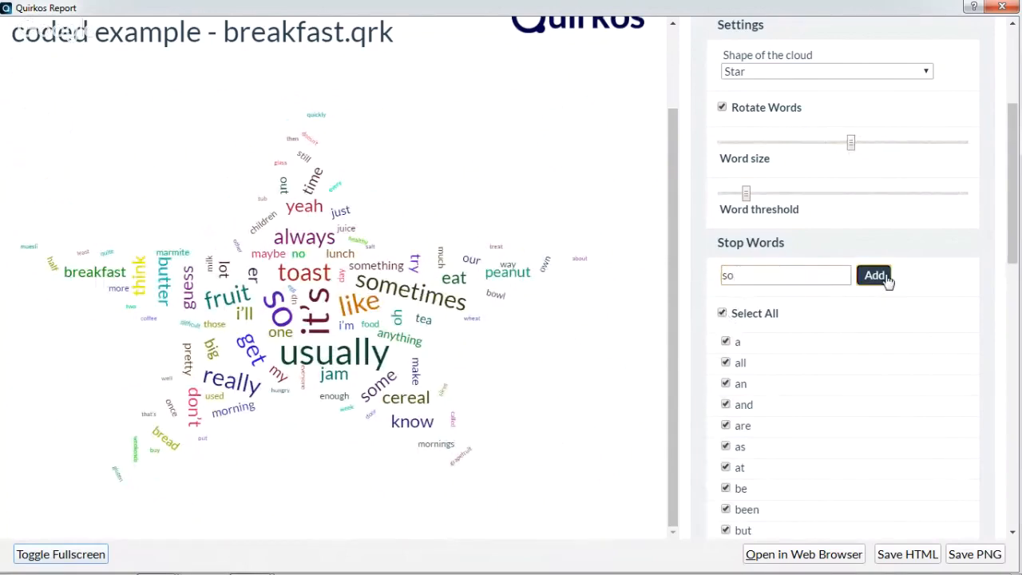
{"action": "left_click", "coordinate": [822, 276]}
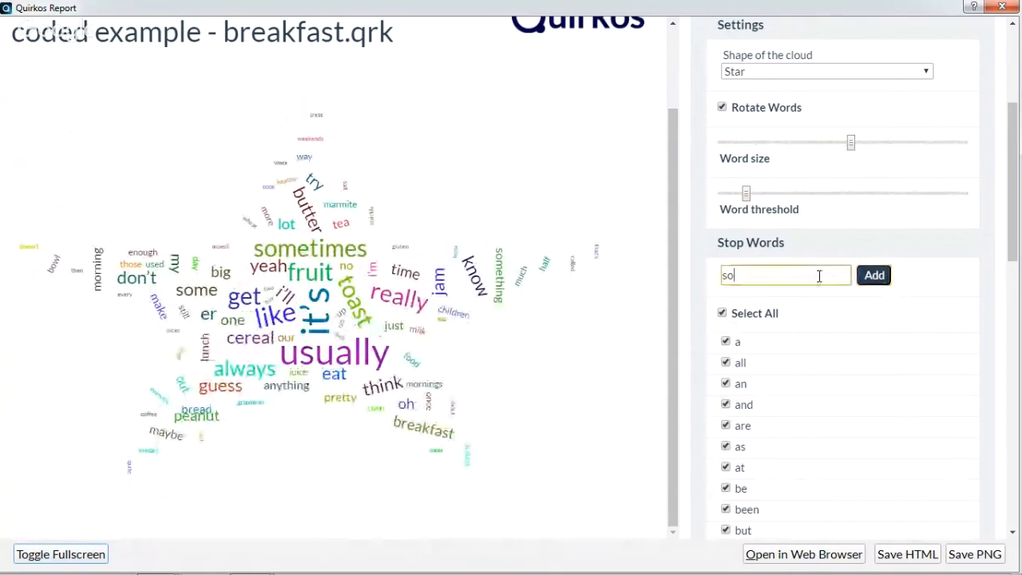
{"action": "key", "text": "ctrl+a"}
{"action": "type", "text": "itually"}
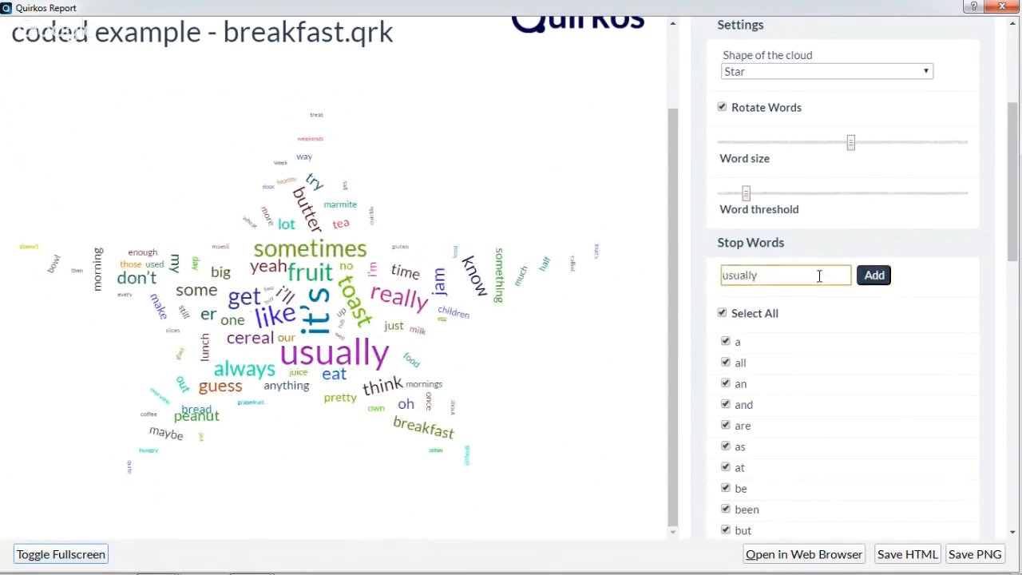
{"action": "left_click", "coordinate": [879, 276]}
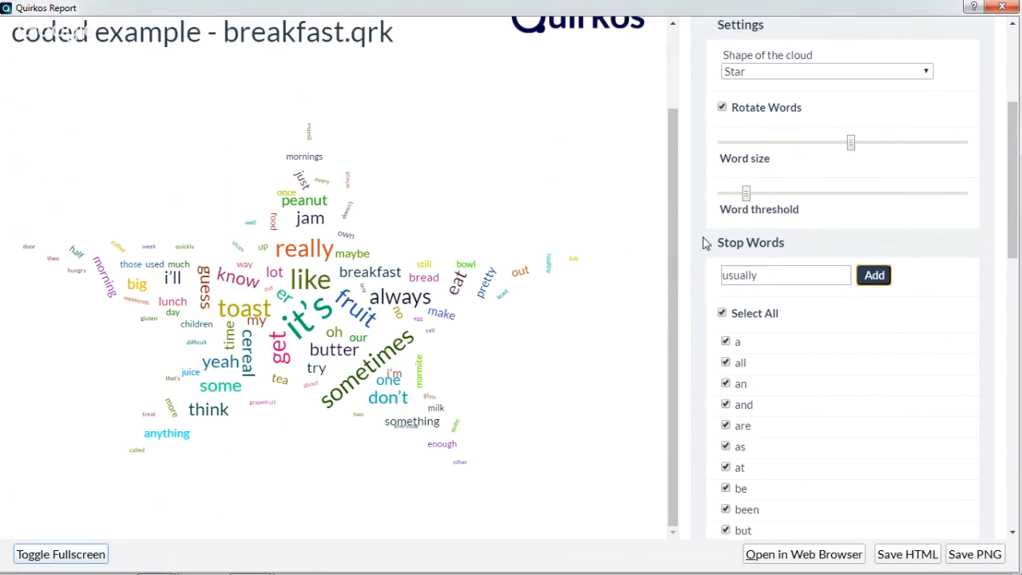
Add "er" and "get" to the stop words
{"action": "left_click", "coordinate": [761, 244]}
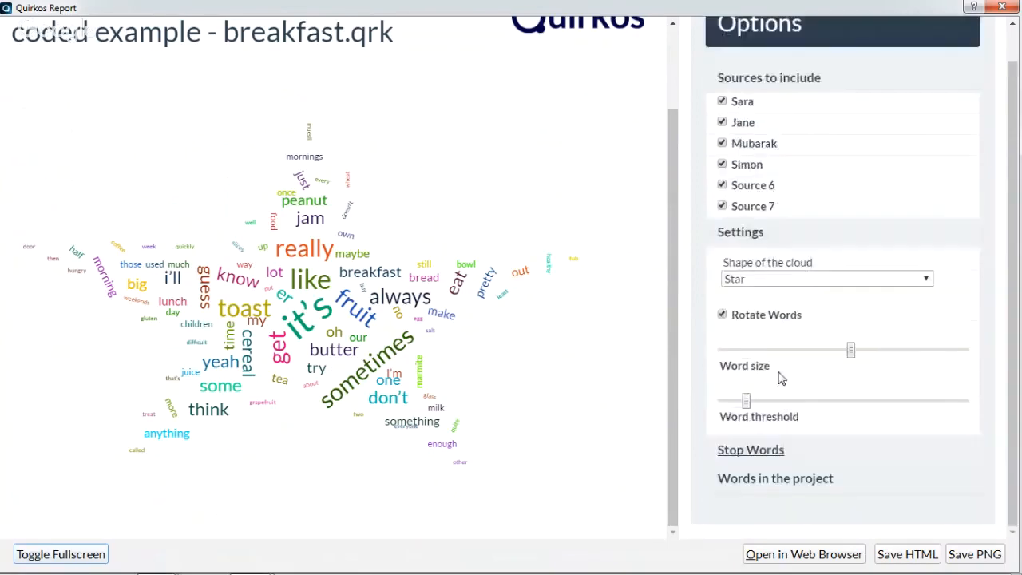
{"action": "left_click", "coordinate": [751, 451]}
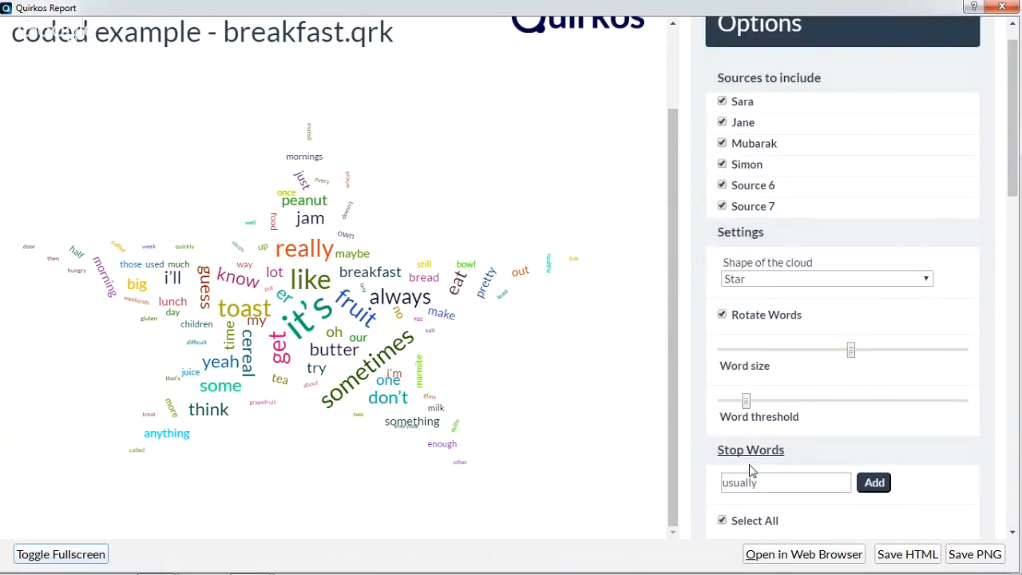
{"action": "left_click_drag", "start_coordinate": [1014, 172], "coordinate": [1014, 253]}
{"action": "double_click", "coordinate": [774, 217]}
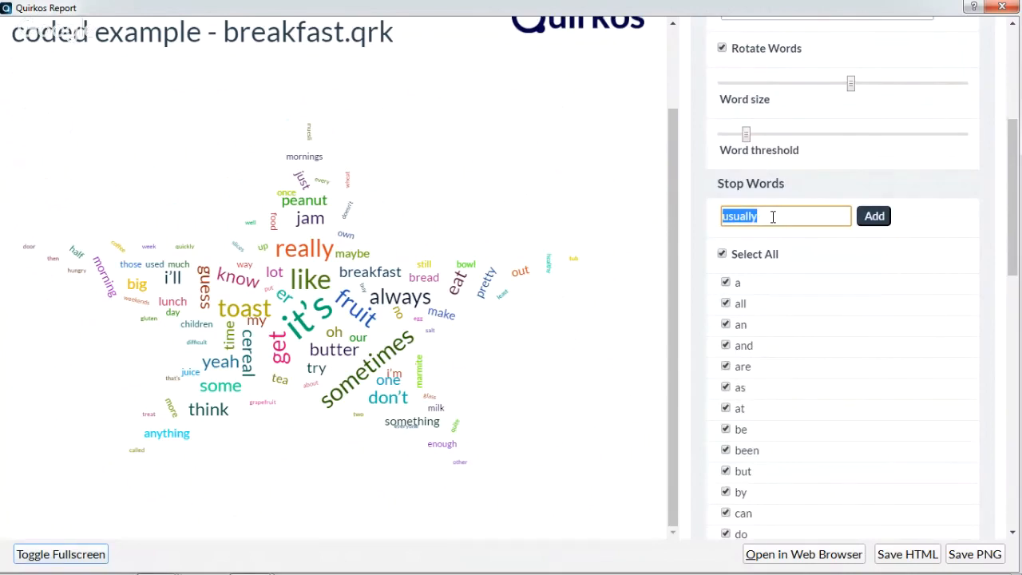
{"action": "type", "text": "er"}
{"action": "left_click", "coordinate": [877, 219]}
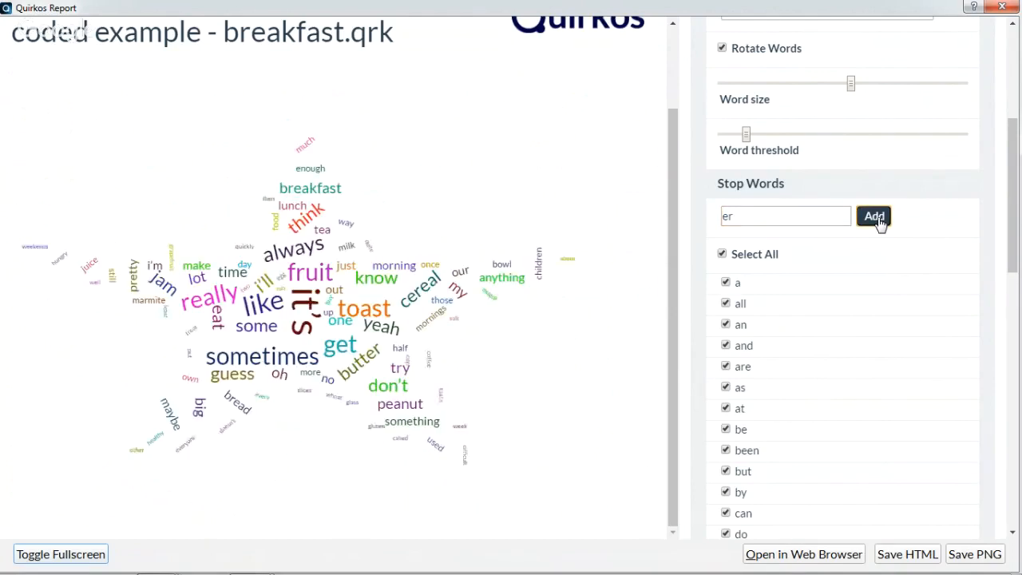
{"action": "double_click", "coordinate": [820, 218]}
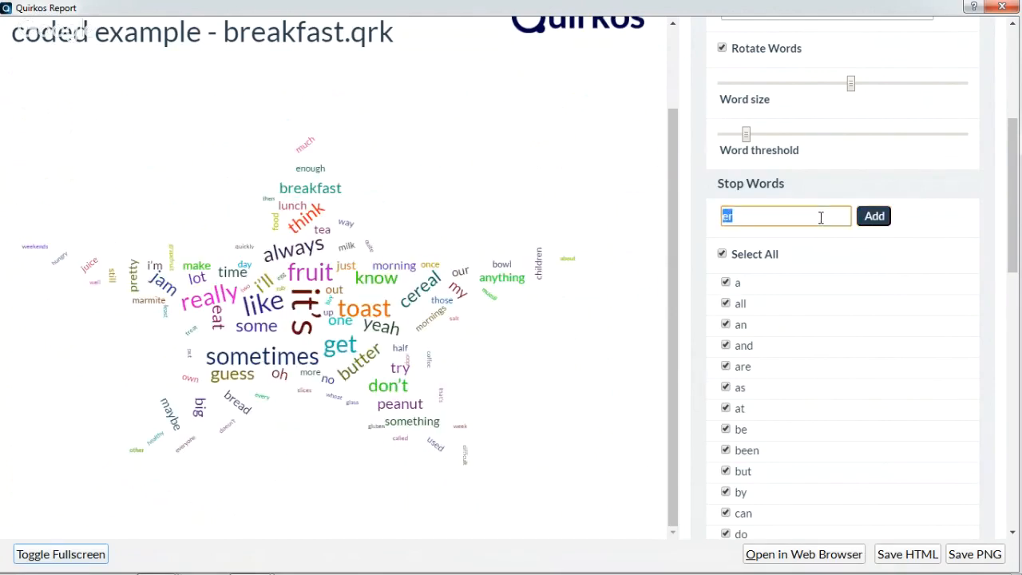
{"action": "type", "text": "get"}
{"action": "left_click", "coordinate": [879, 217]}
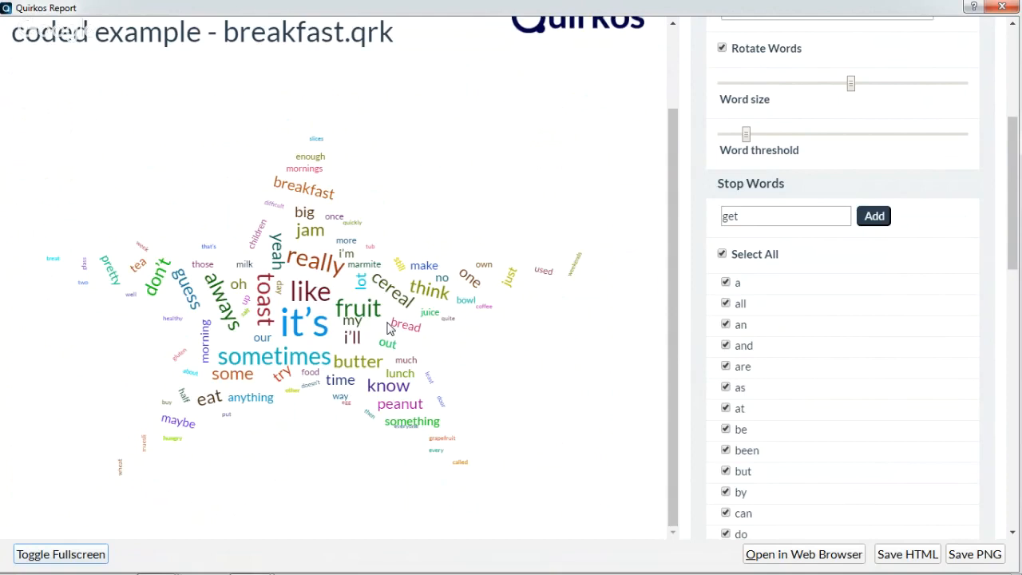
Collapse the stop words and show the project's word occurrence list without the stopped words
{"action": "left_click", "coordinate": [758, 184]}
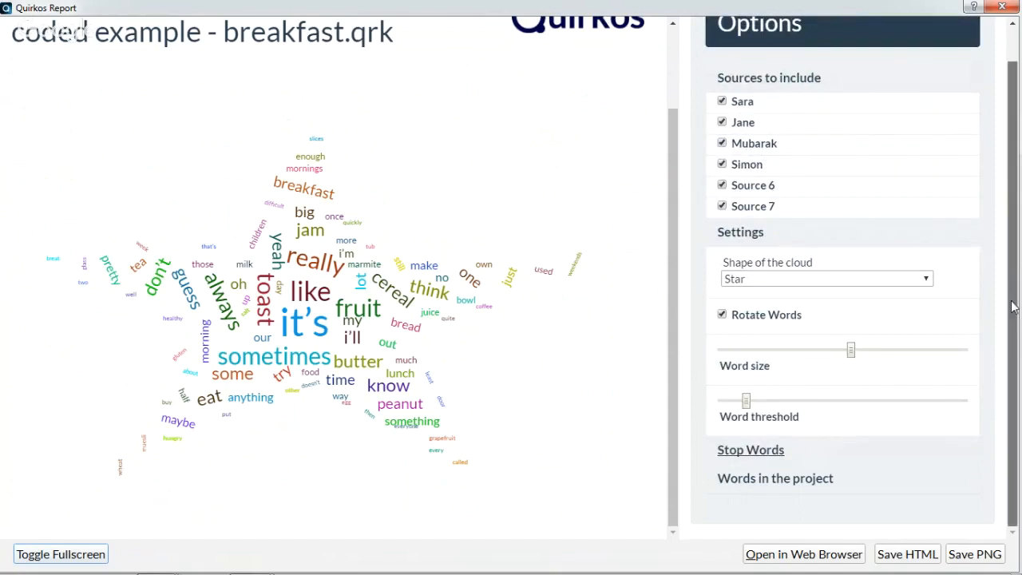
{"action": "left_click", "coordinate": [762, 484]}
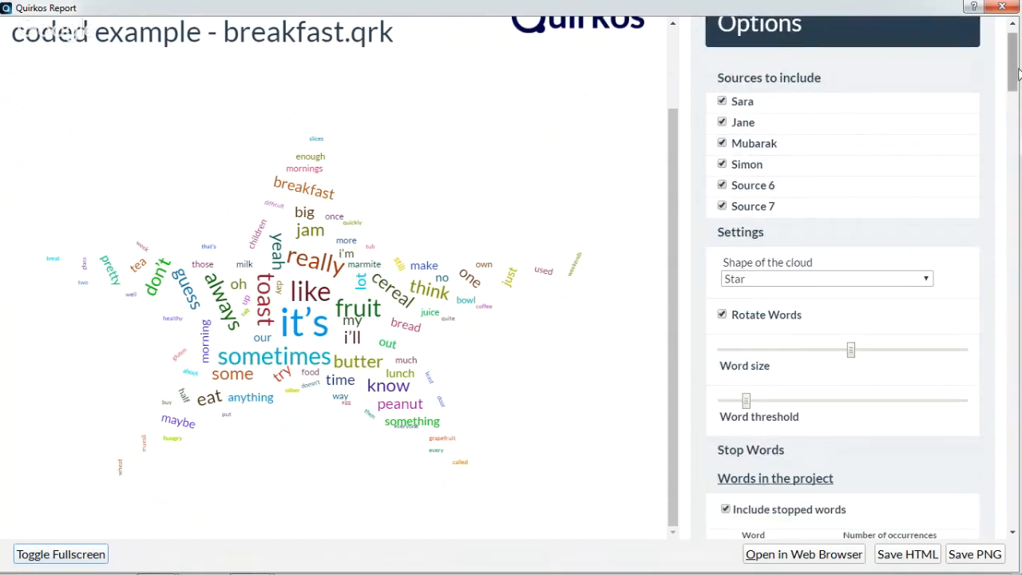
{"action": "left_click_drag", "start_coordinate": [1015, 74], "coordinate": [1016, 124]}
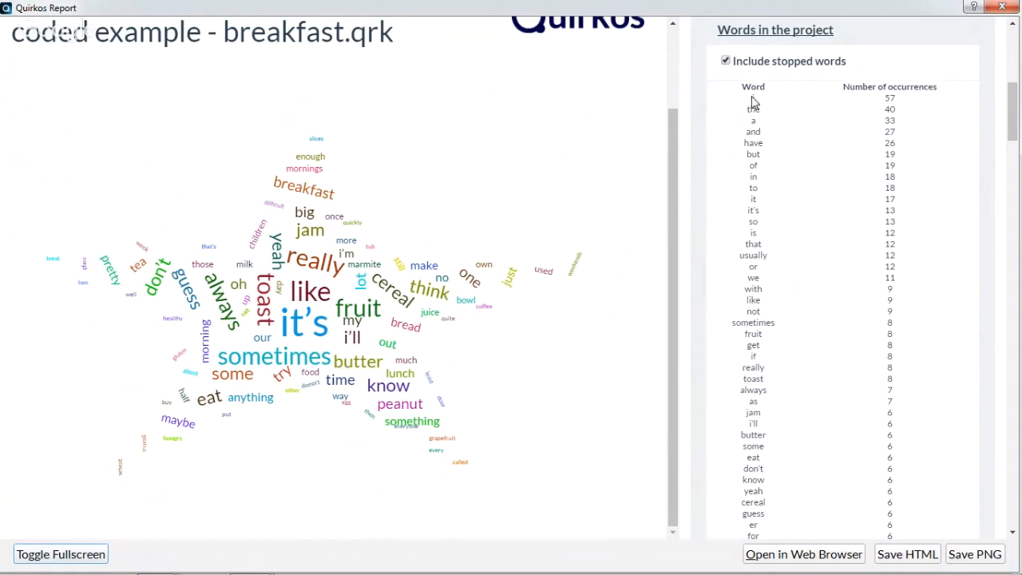
{"action": "left_click_drag", "start_coordinate": [753, 97], "coordinate": [767, 97]}
{"action": "left_click_drag", "start_coordinate": [909, 102], "coordinate": [910, 110]}
{"action": "left_click", "coordinate": [910, 109]}
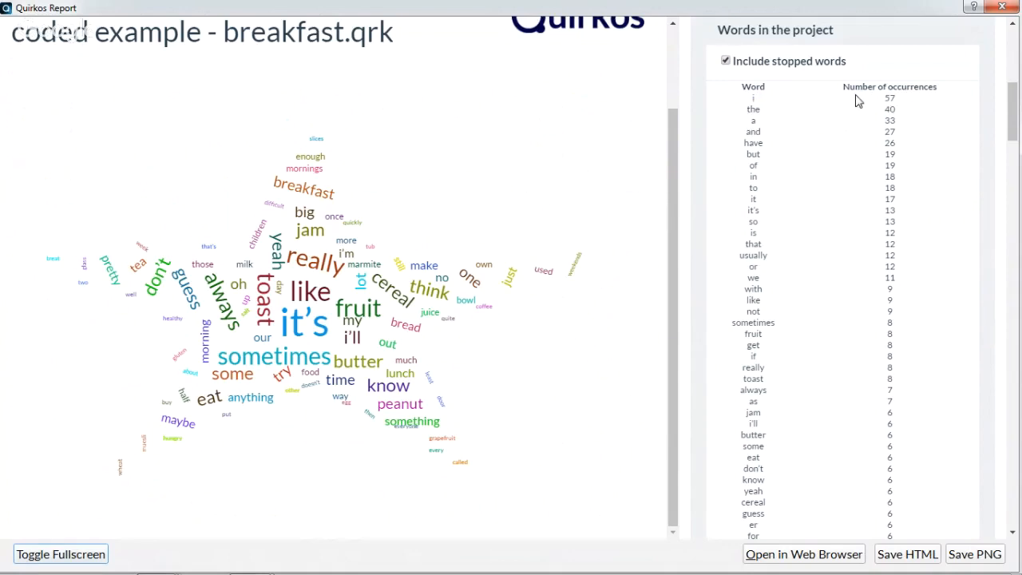
{"action": "left_click", "coordinate": [726, 62]}
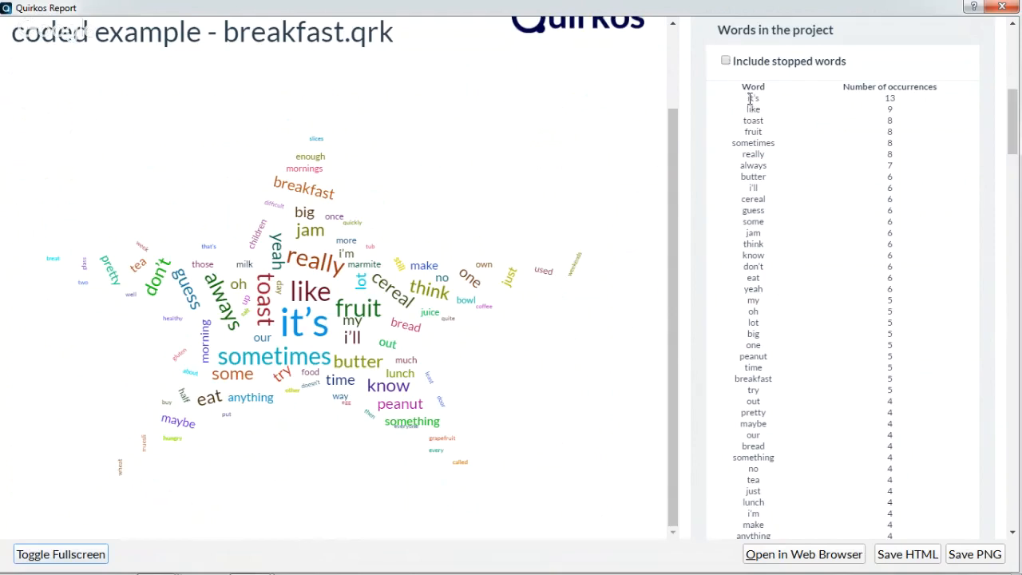
Copy the complete word and occurrence list into a new Microsoft Excel 2010 workbook starting at A1, and maximize the workbook window
{"action": "left_click_drag", "start_coordinate": [748, 99], "coordinate": [922, 262]}
{"action": "left_click", "coordinate": [922, 262]}
{"action": "left_click_drag", "start_coordinate": [748, 103], "coordinate": [906, 483]}
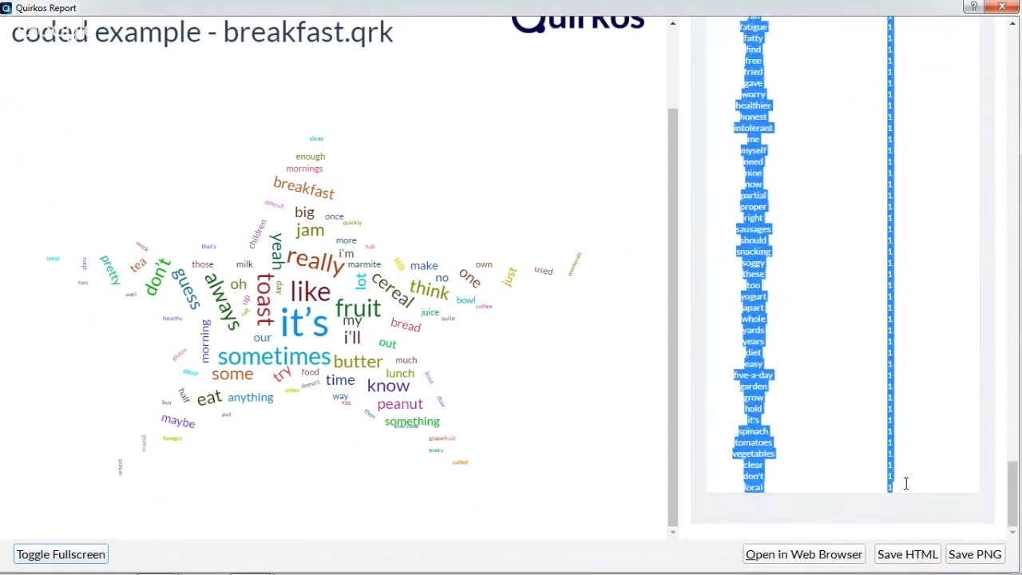
{"action": "mouse_move", "coordinate": [172, 573]}
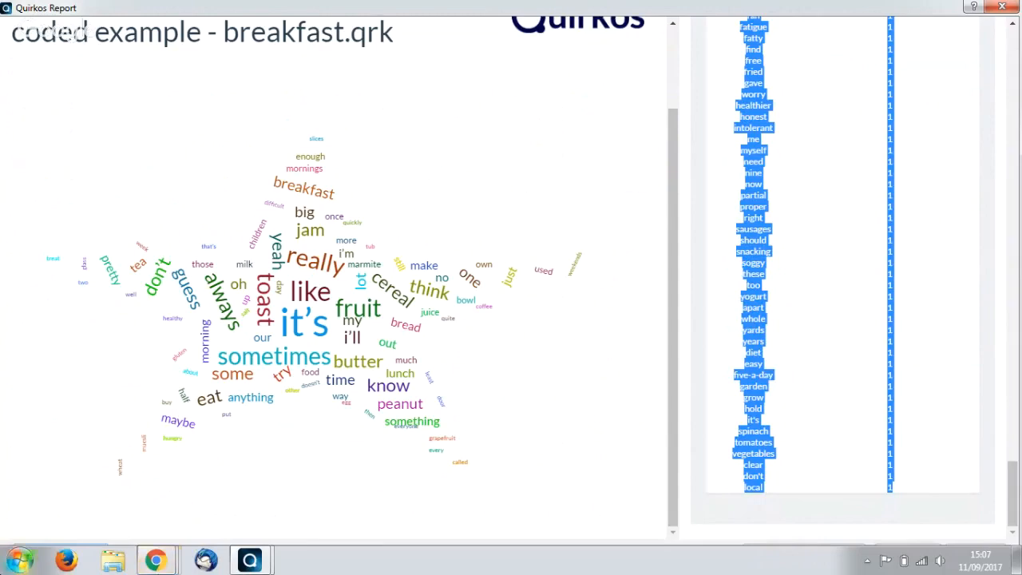
{"action": "left_click", "coordinate": [20, 559]}
{"action": "left_click", "coordinate": [96, 290]}
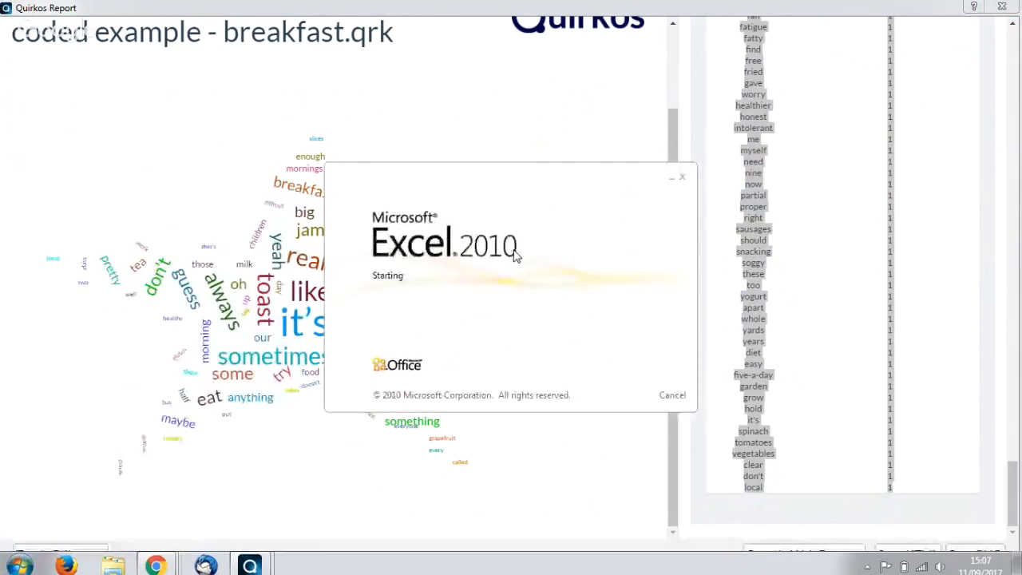
{"action": "key", "text": "ctrl+v"}
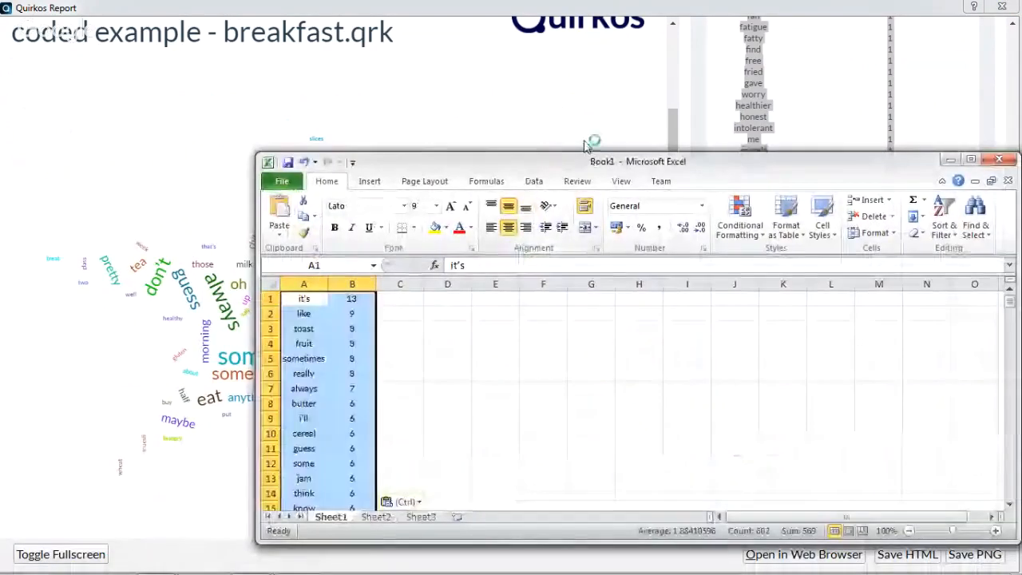
{"action": "double_click", "coordinate": [547, 153]}
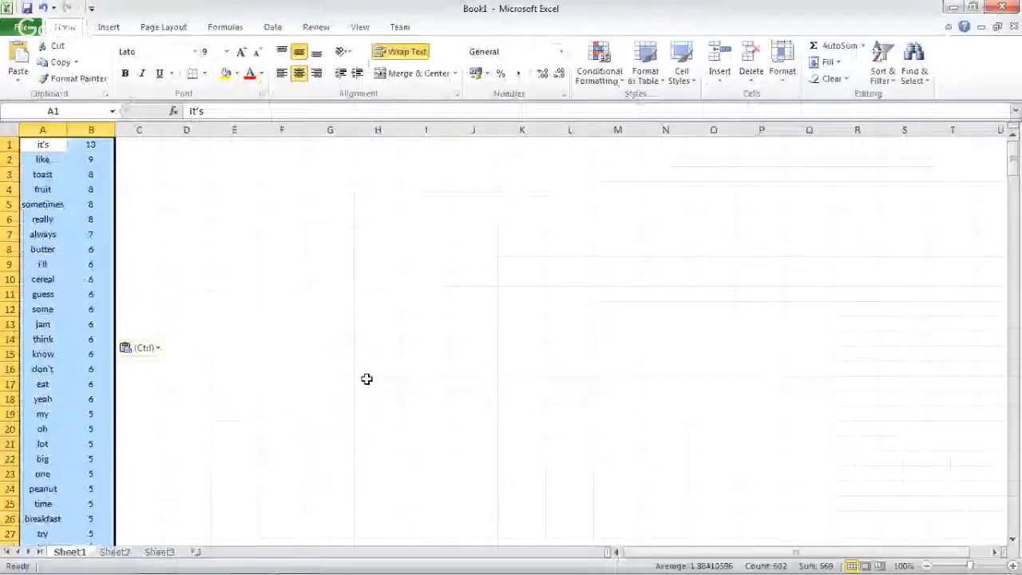
{"action": "left_click", "coordinate": [282, 399]}
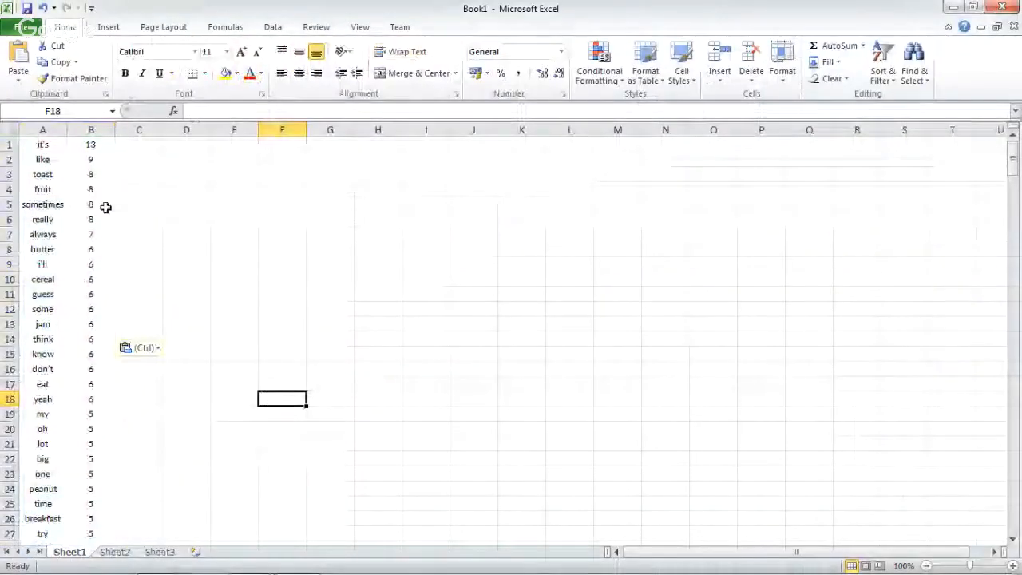
Insert a 2-D clustered column chart from the words and occurrence counts in columns A and B
{"action": "left_click", "coordinate": [37, 140]}
{"action": "key", "text": "ctrl+shift+Down"}
{"action": "key", "text": "shift+Right"}
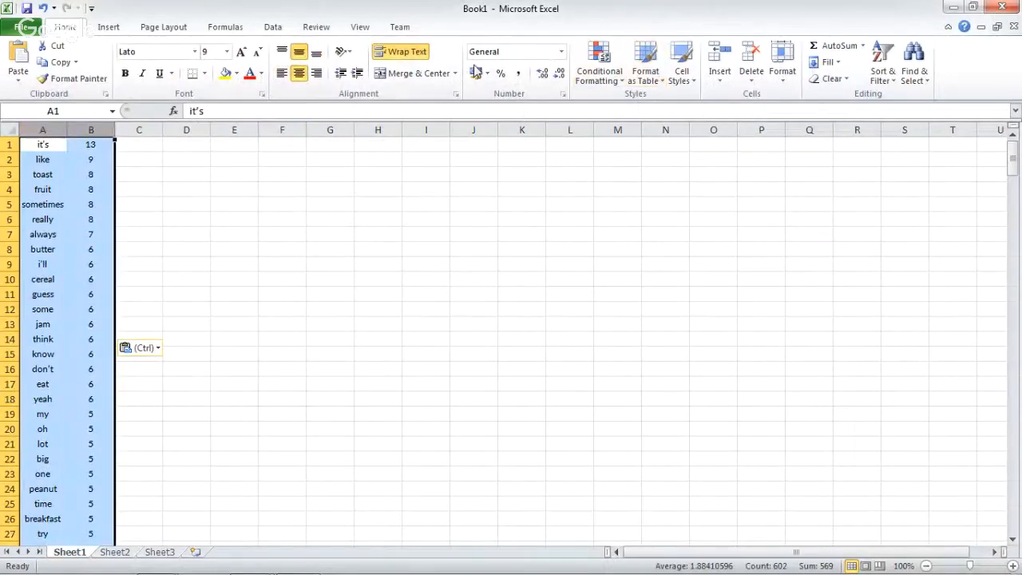
{"action": "left_click", "coordinate": [277, 30]}
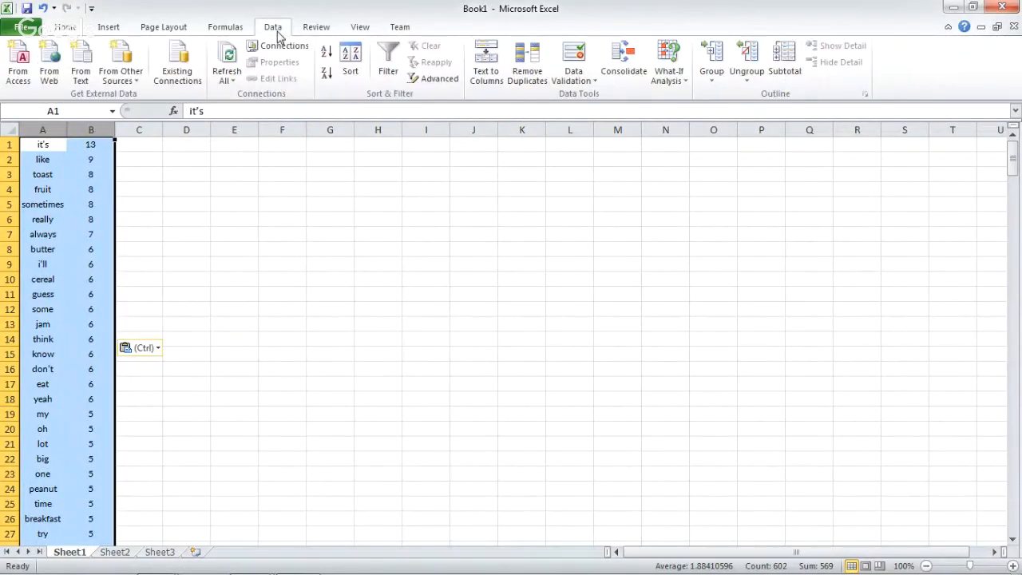
{"action": "left_click", "coordinate": [112, 26]}
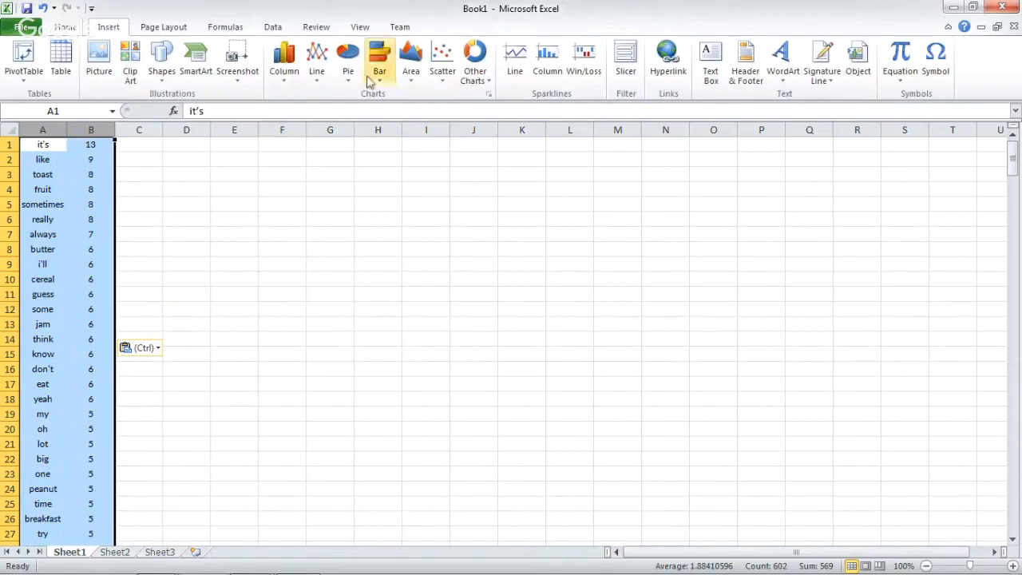
{"action": "left_click", "coordinate": [295, 71]}
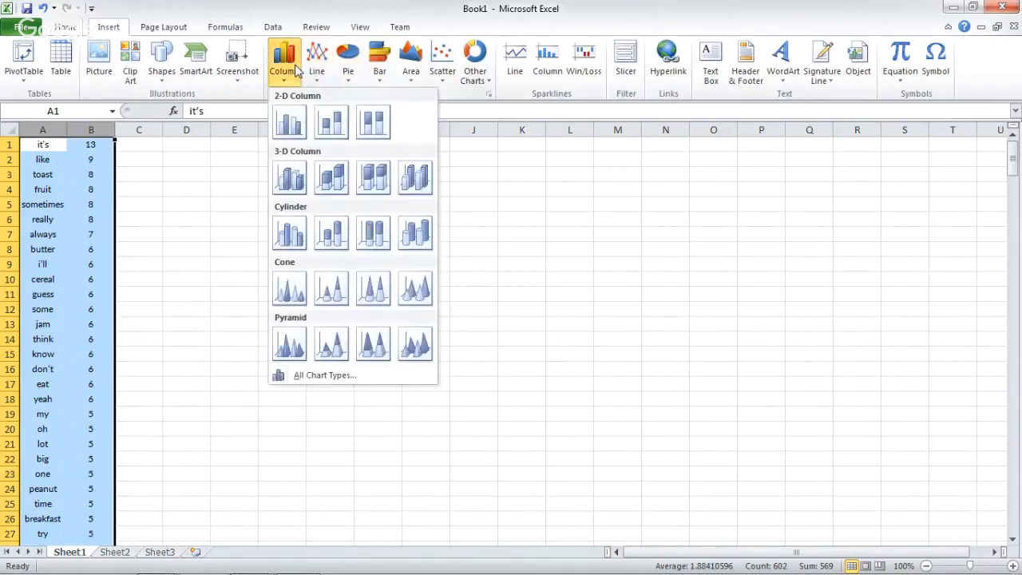
{"action": "left_click", "coordinate": [297, 122]}
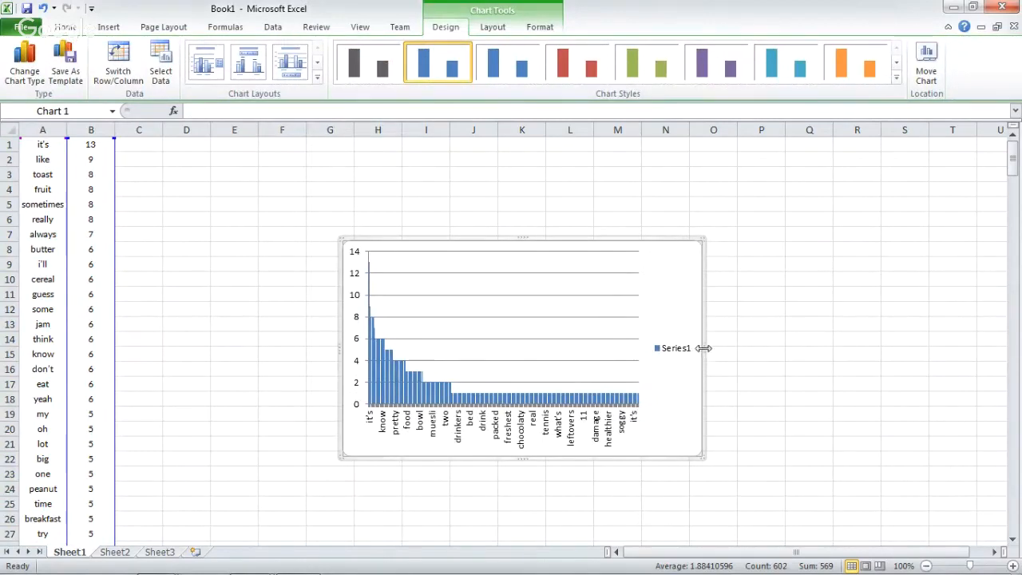
Widen the column chart out to about column AB, and close the workbook without saving it
{"action": "left_click_drag", "start_coordinate": [703, 348], "coordinate": [985, 361]}
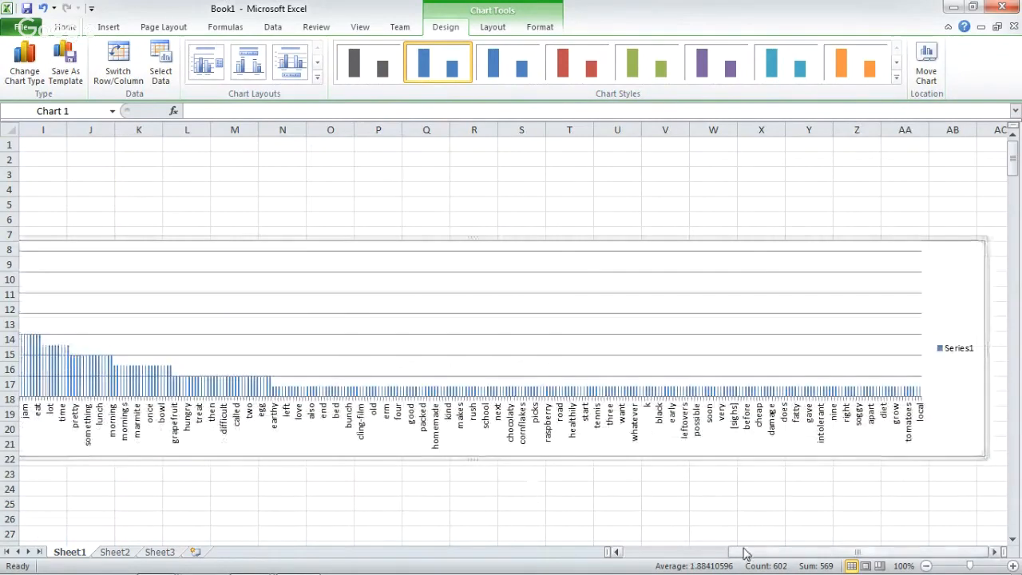
{"action": "left_click_drag", "start_coordinate": [741, 552], "coordinate": [604, 536]}
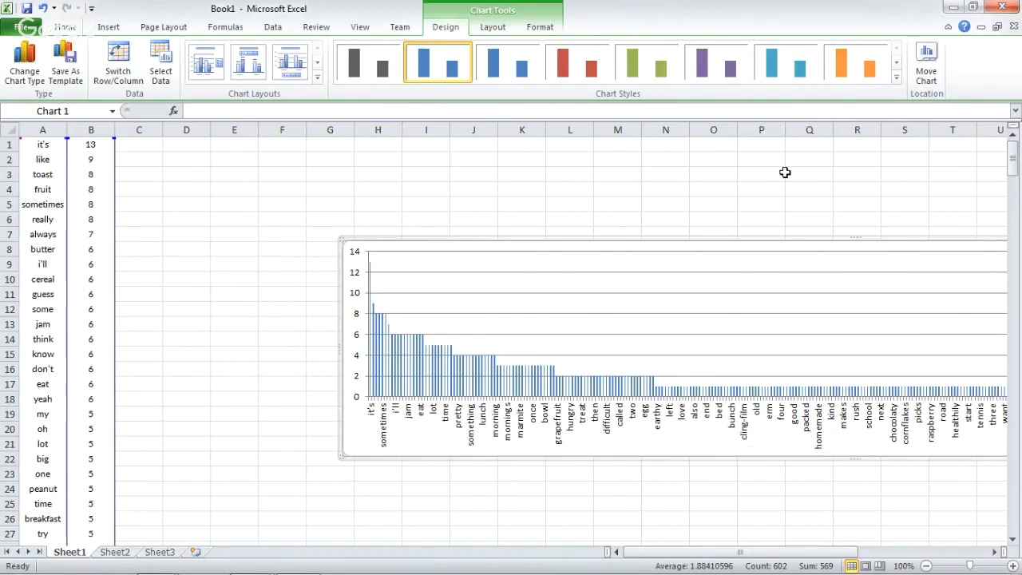
{"action": "left_click", "coordinate": [1012, 8]}
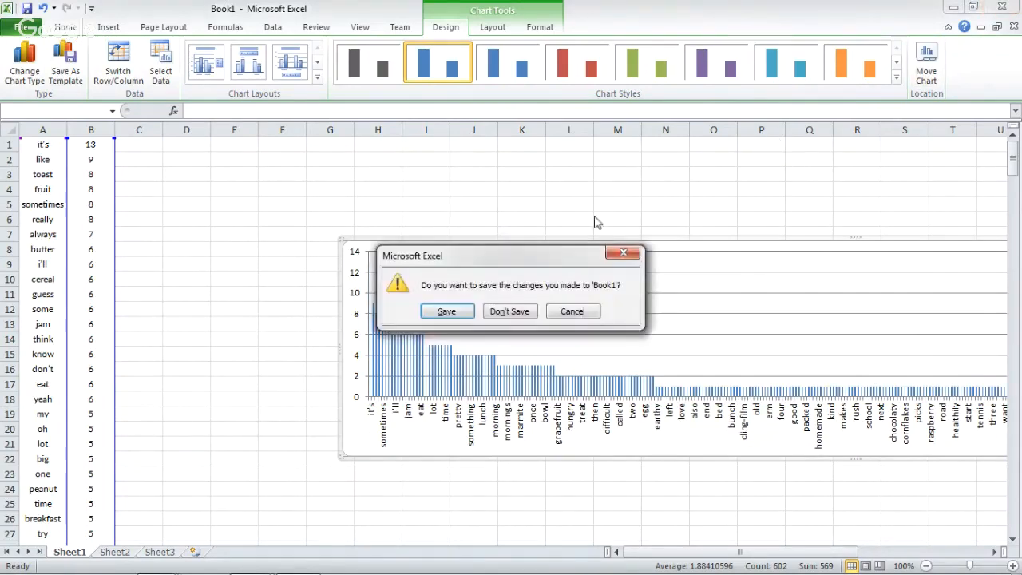
{"action": "left_click", "coordinate": [503, 312]}
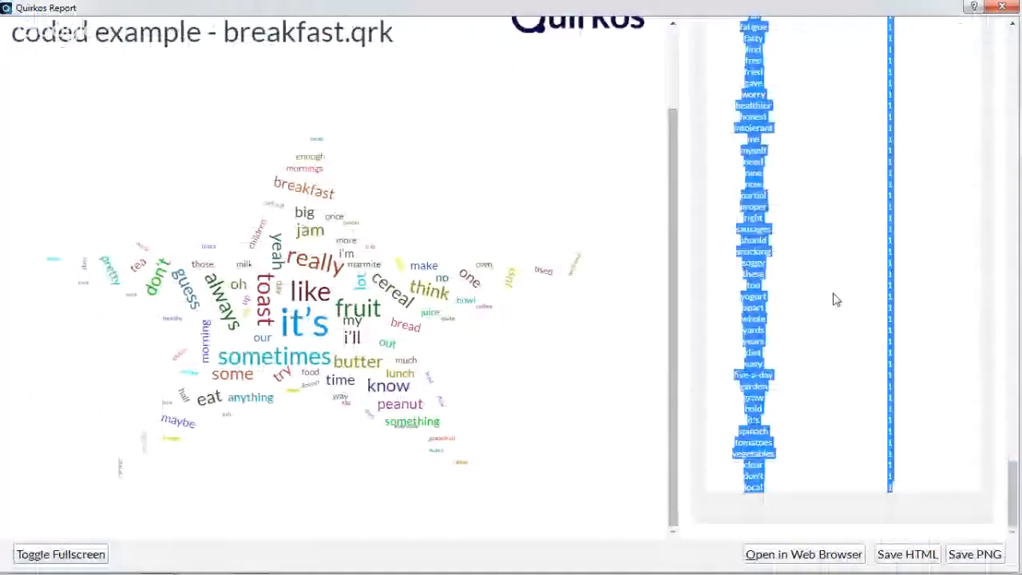
Include the stopped words in the report's project word list, and collapse that list
{"action": "scroll", "coordinate": [833, 297], "scroll_direction": "down", "scroll_amount": 15}
{"action": "left_click_drag", "start_coordinate": [1011, 503], "coordinate": [1015, 116]}
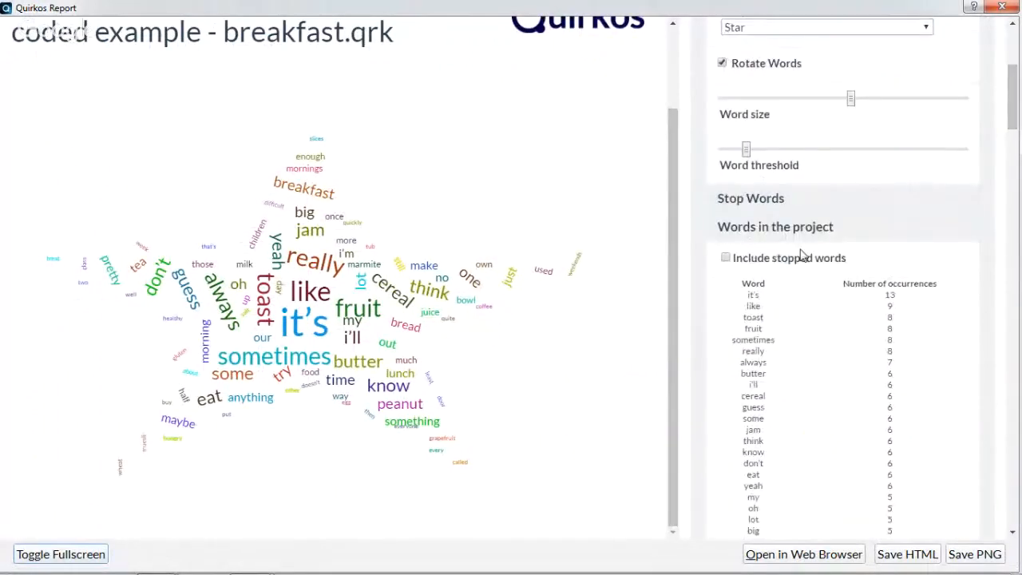
{"action": "left_click", "coordinate": [765, 260]}
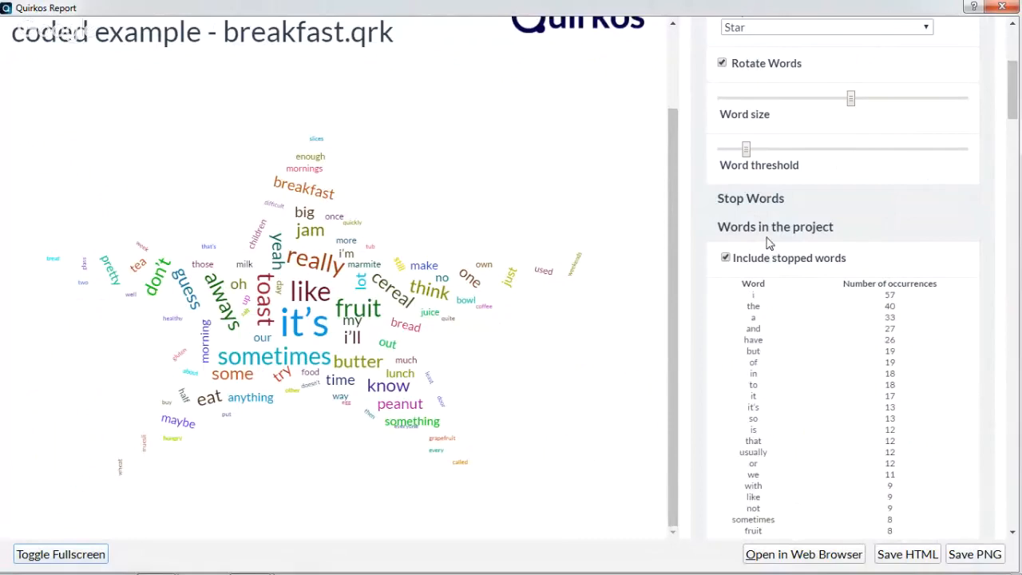
{"action": "left_click", "coordinate": [765, 238]}
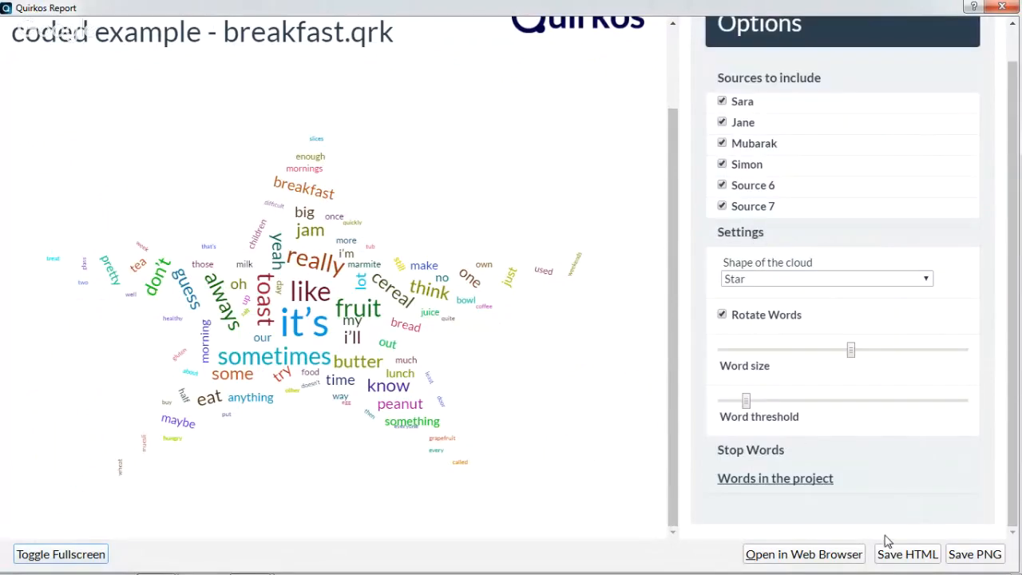
Save the word cloud as a PNG named "word cloud image" in the Documents library
{"action": "left_click", "coordinate": [976, 559]}
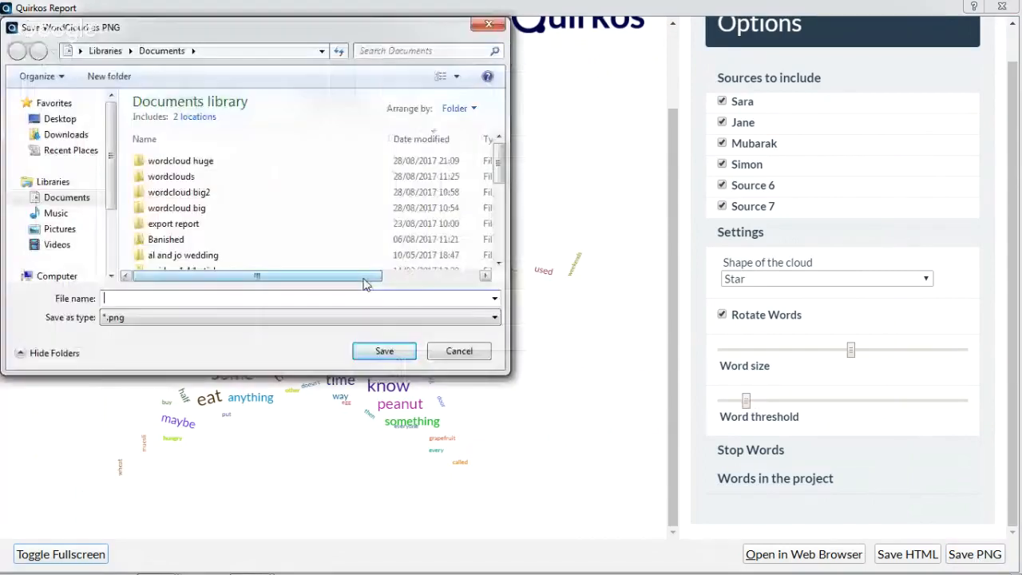
{"action": "type", "text": "word cloudimage"}
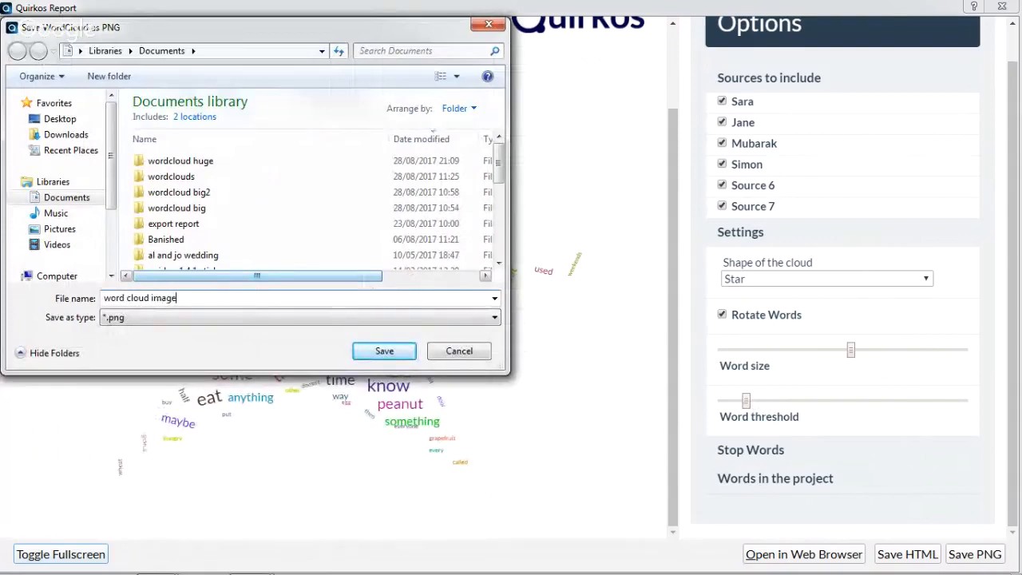
{"action": "key", "text": "Return"}
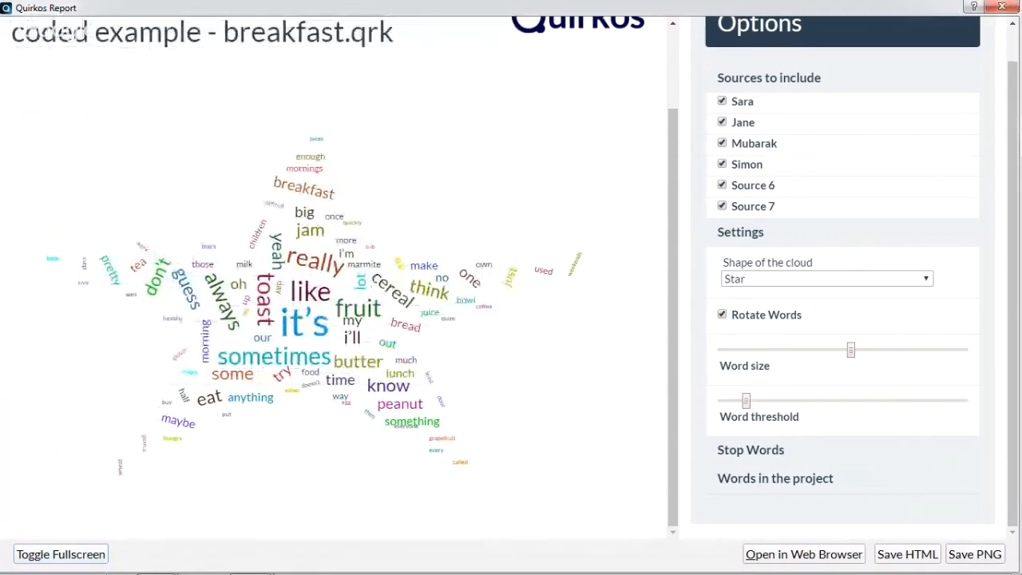
Open a blank document in Microsoft Word and arrange its window beside the reduced word cloud report window
{"action": "mouse_move", "coordinate": [21, 573]}
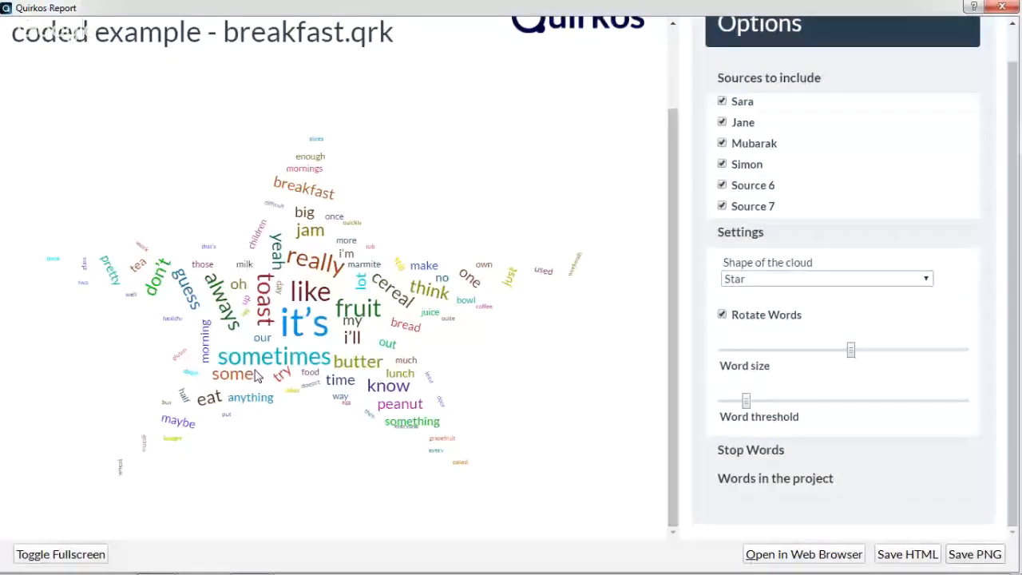
{"action": "key", "text": "super"}
{"action": "left_click", "coordinate": [100, 296]}
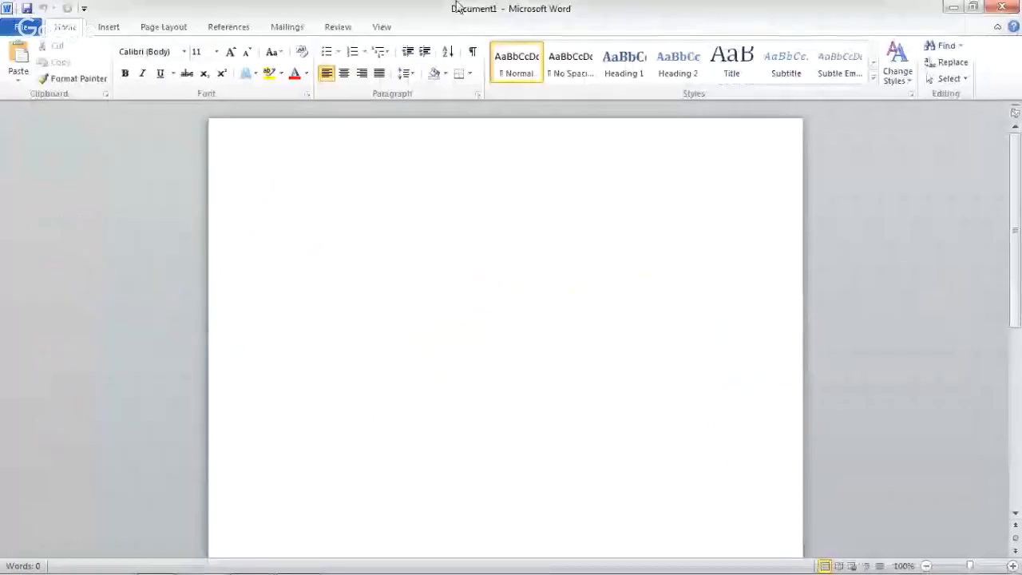
{"action": "double_click", "coordinate": [457, 6]}
{"action": "left_click", "coordinate": [456, 6]}
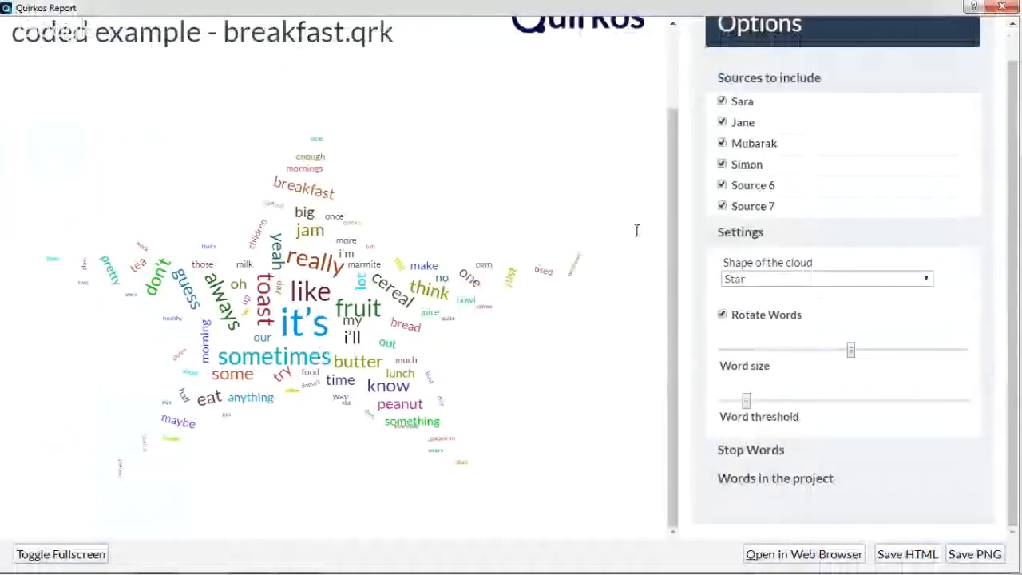
{"action": "double_click", "coordinate": [688, 6]}
{"action": "left_click_drag", "start_coordinate": [605, 51], "coordinate": [360, 199]}
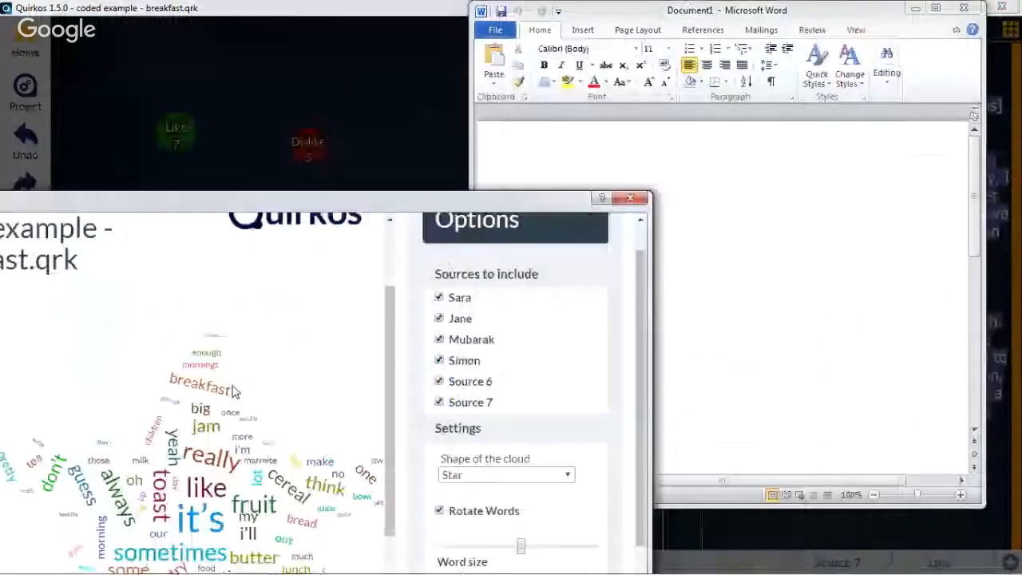
Insert the saved word cloud image from the Documents library into the blank Word document
{"action": "left_click", "coordinate": [743, 242]}
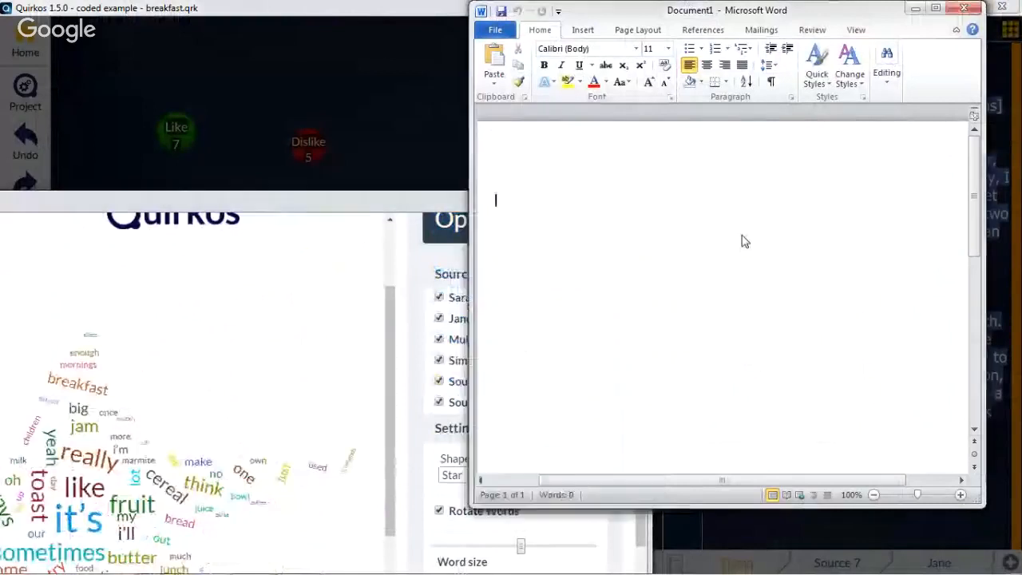
{"action": "left_click", "coordinate": [583, 30]}
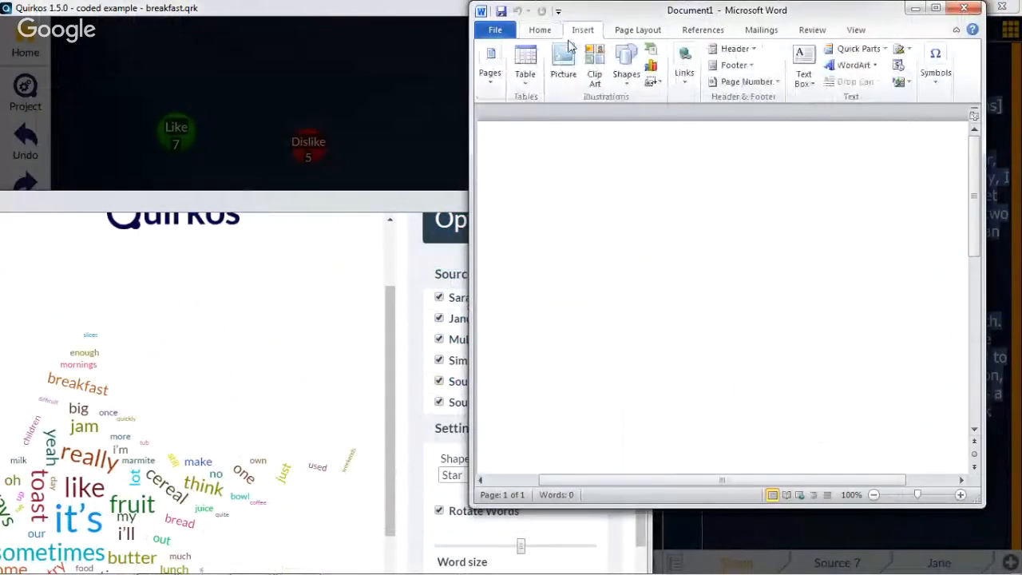
{"action": "left_click", "coordinate": [563, 60]}
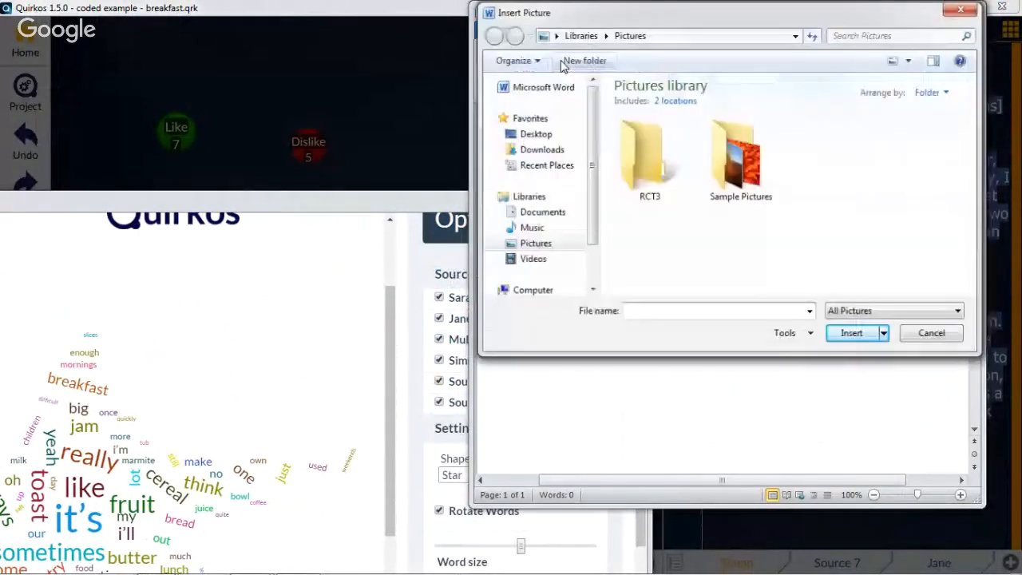
{"action": "left_click", "coordinate": [543, 212]}
{"action": "left_click_drag", "start_coordinate": [975, 131], "coordinate": [969, 190]}
{"action": "double_click", "coordinate": [777, 223]}
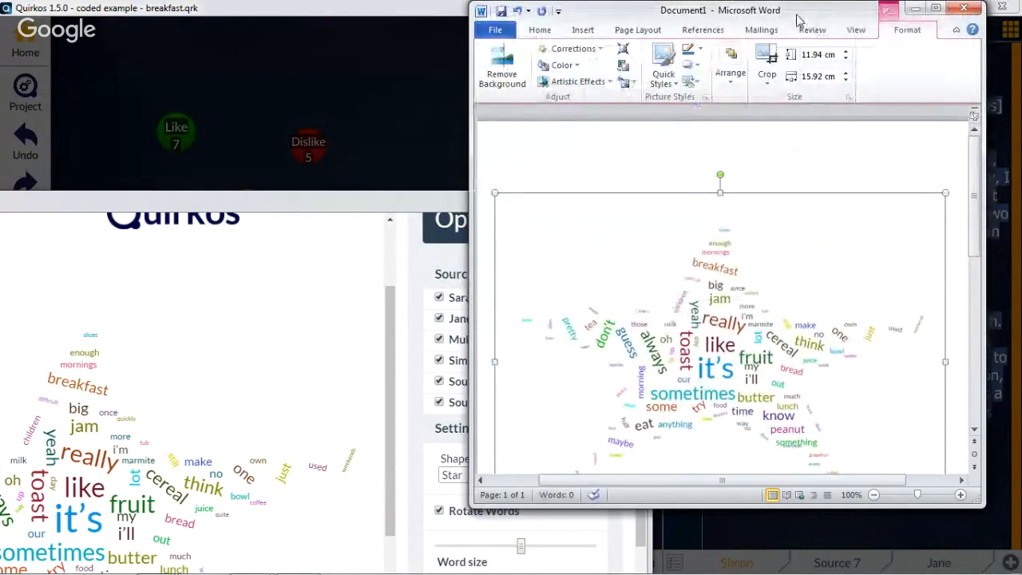
Maximize the Word window to inspect the inserted word cloud picture, and close the document without saving
{"action": "double_click", "coordinate": [798, 16]}
{"action": "left_click_drag", "start_coordinate": [611, 329], "coordinate": [611, 389]}
{"action": "left_click", "coordinate": [760, 362]}
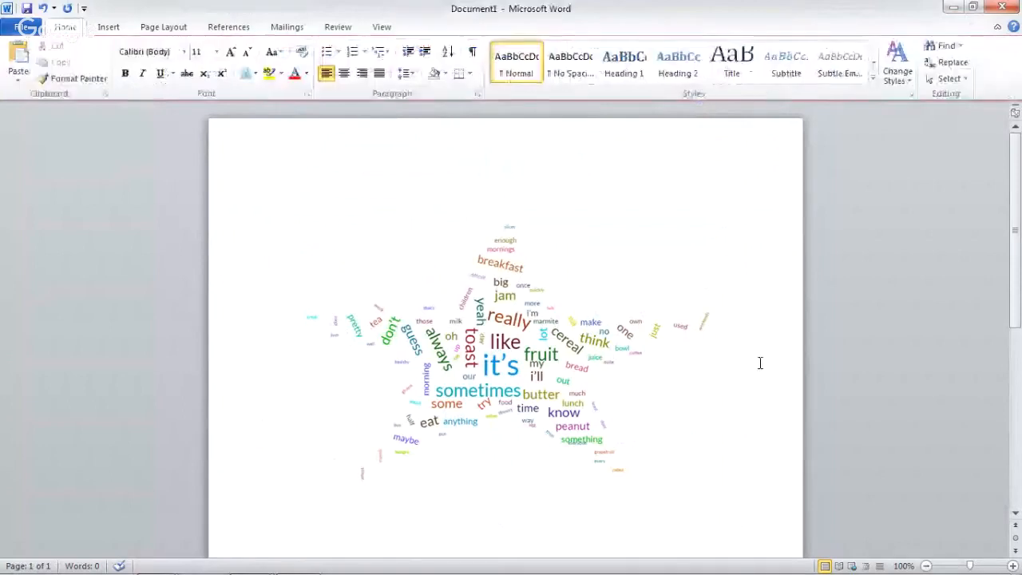
{"action": "scroll", "coordinate": [759, 363], "scroll_direction": "down", "scroll_amount": 2}
{"action": "left_click", "coordinate": [571, 336]}
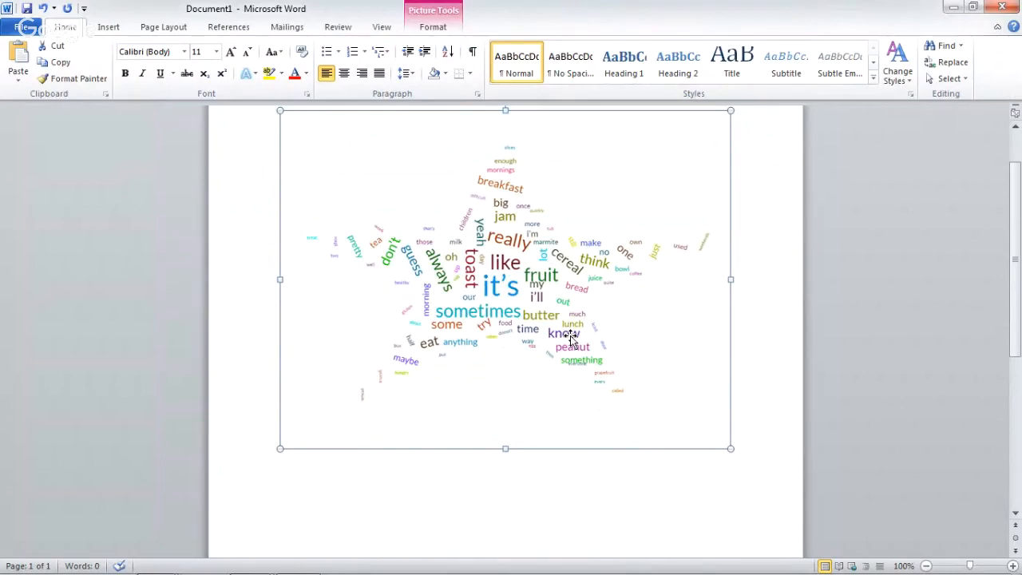
{"action": "left_click", "coordinate": [1003, 7]}
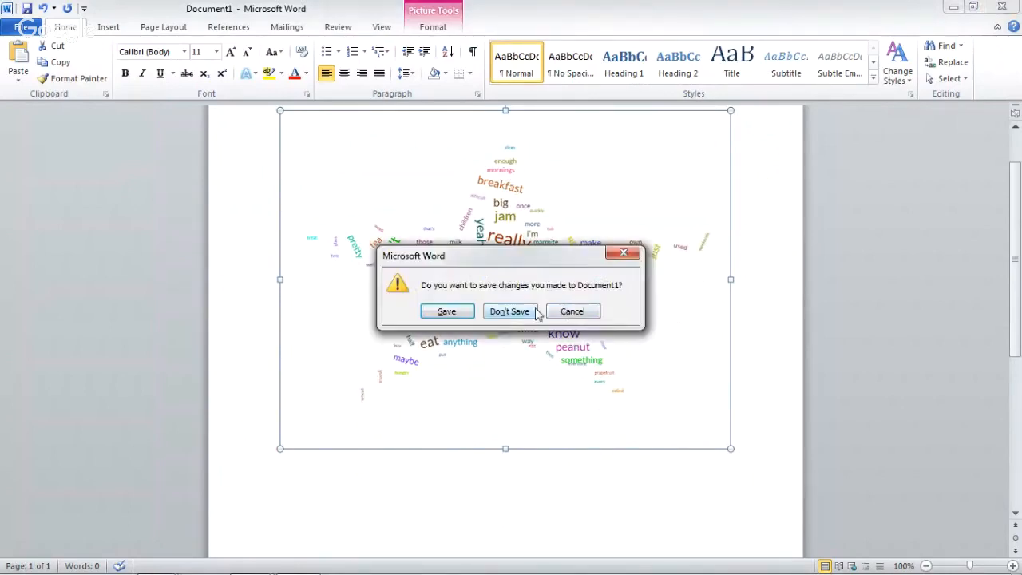
{"action": "left_click", "coordinate": [510, 308]}
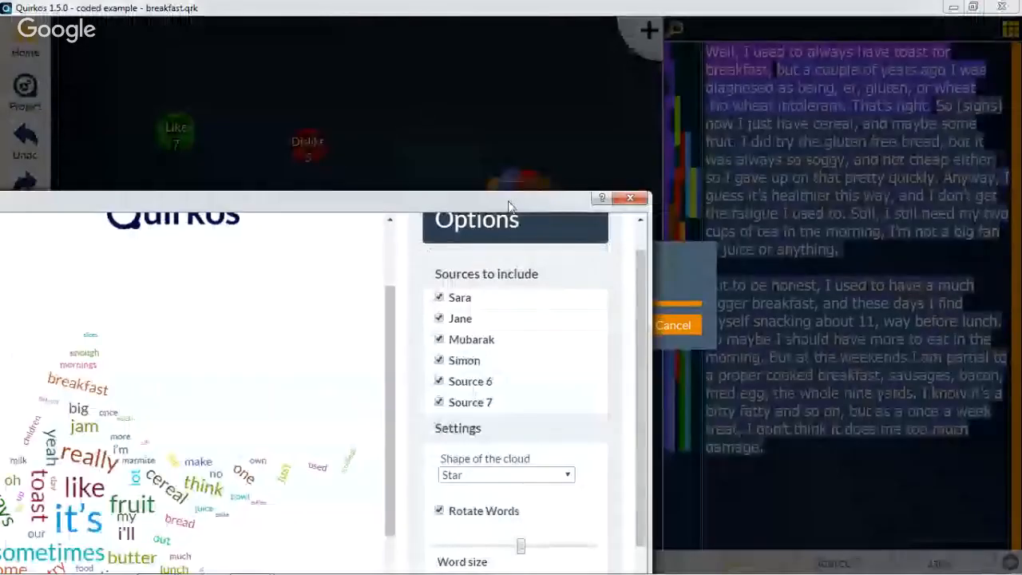
View the word cloud report in the web browser, and close the Quirkos Report window
{"action": "left_click_drag", "start_coordinate": [544, 206], "coordinate": [794, 101]}
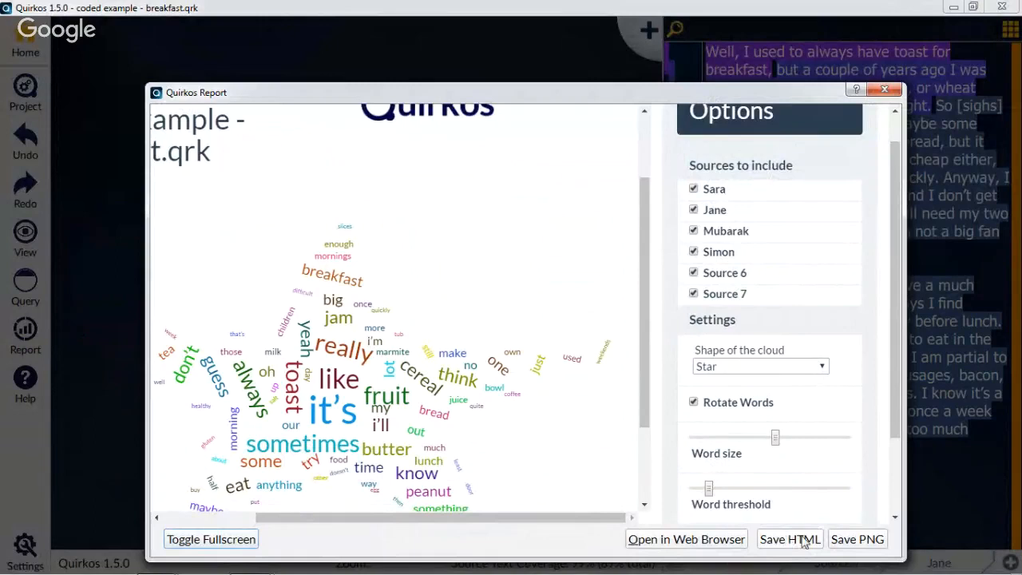
{"action": "left_click", "coordinate": [706, 544]}
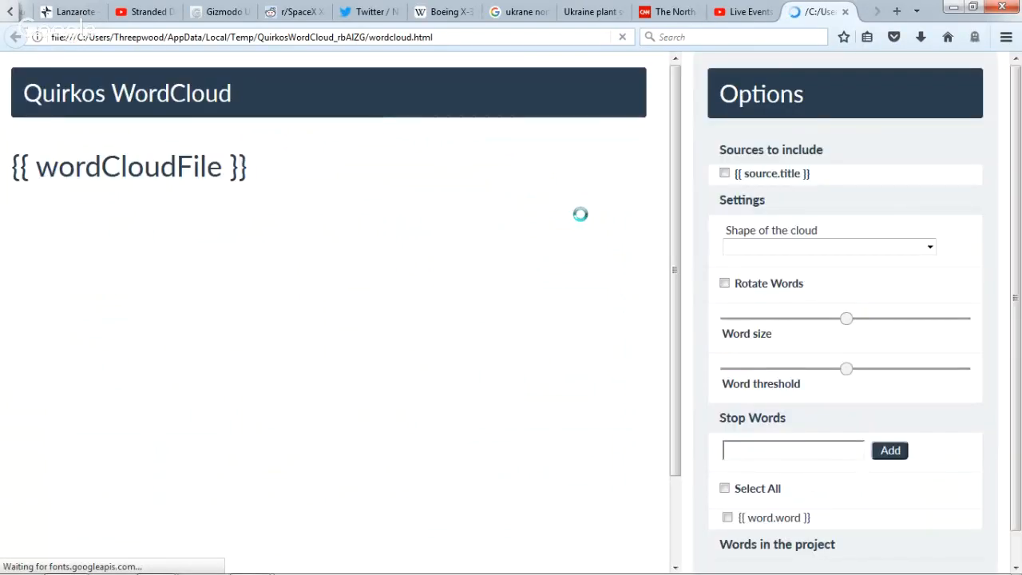
{"action": "scroll", "coordinate": [582, 216], "scroll_direction": "down", "scroll_amount": 1}
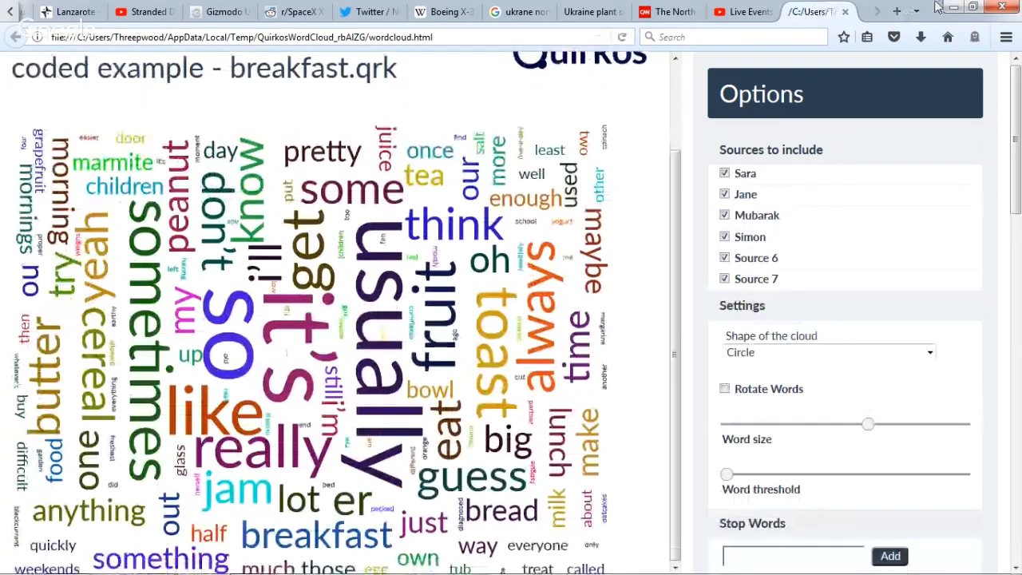
{"action": "left_click", "coordinate": [953, 6]}
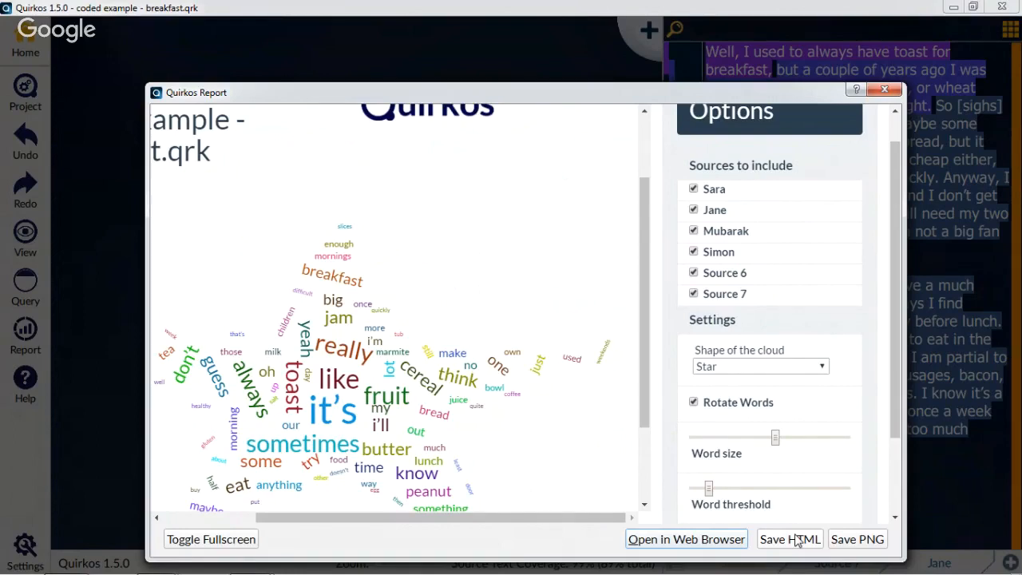
{"action": "left_click", "coordinate": [885, 89]}
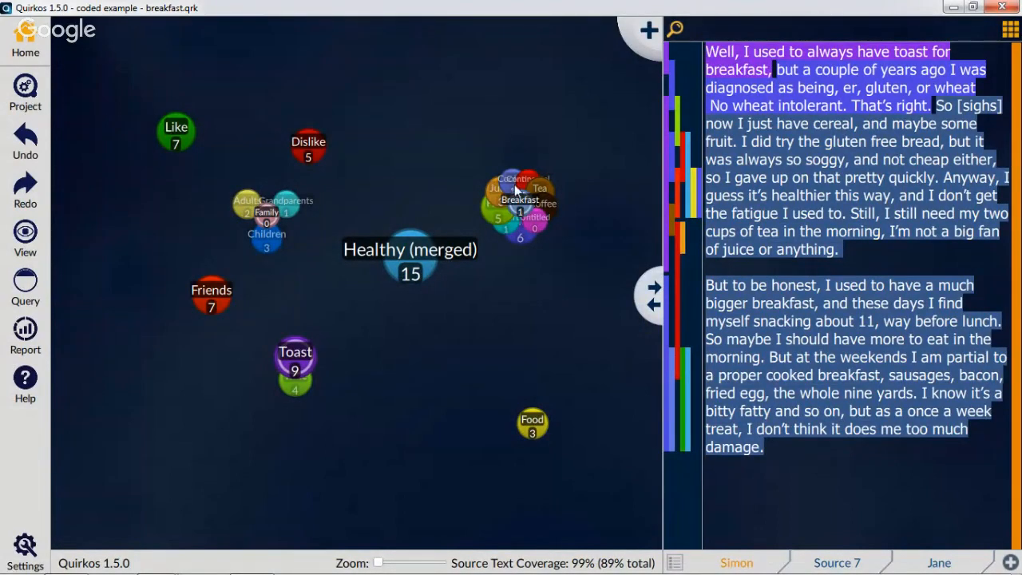
Show the overlap view for the Dislike quirk, and return to the home canvas
{"action": "mouse_move", "coordinate": [516, 199]}
{"action": "right_click", "coordinate": [305, 141]}
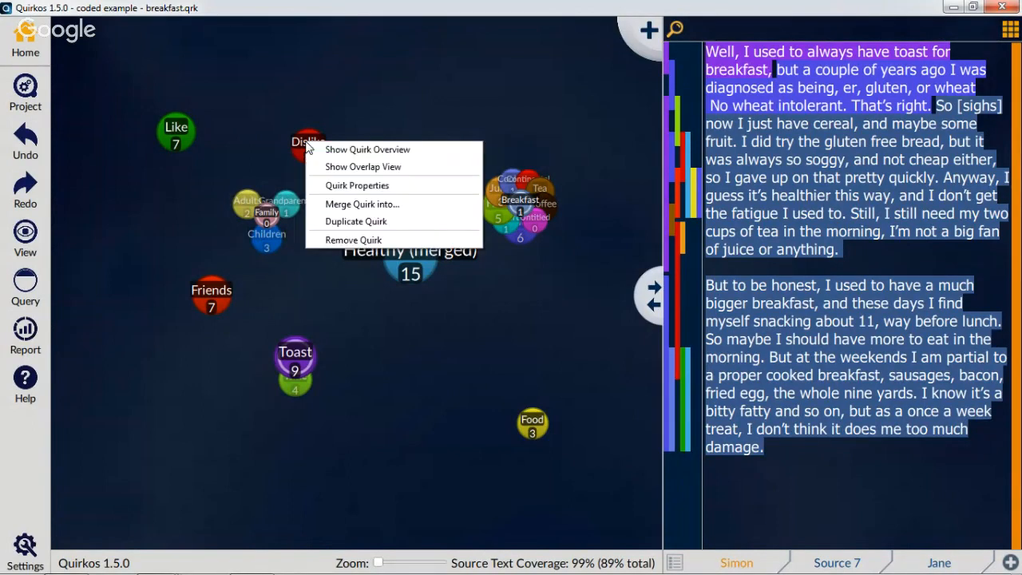
{"action": "left_click", "coordinate": [342, 171]}
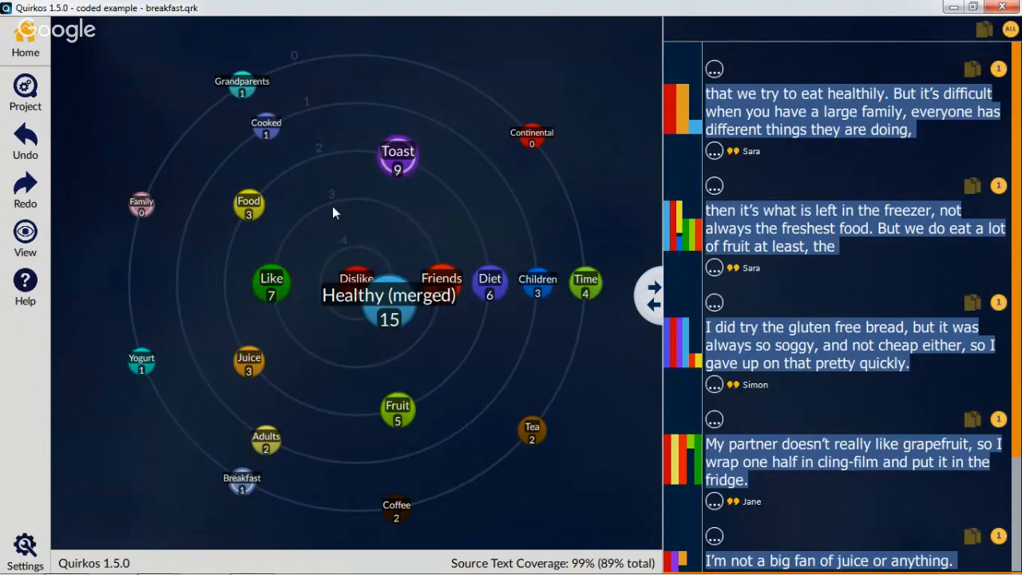
{"action": "mouse_move", "coordinate": [266, 125]}
{"action": "left_click", "coordinate": [22, 44]}
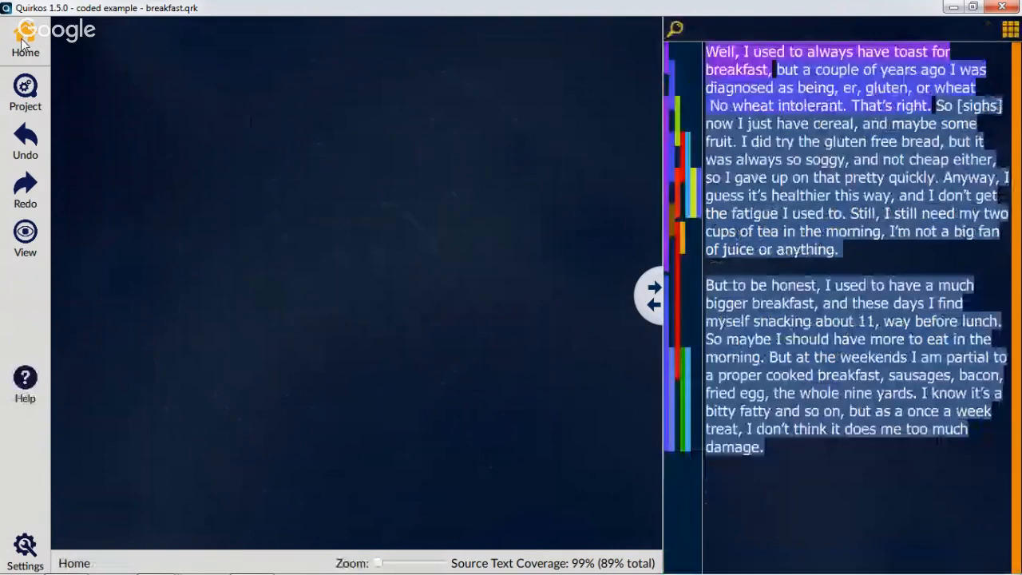
Display the quirks as a tree view and nest the Friends quirk under Like
{"action": "left_click", "coordinate": [25, 236]}
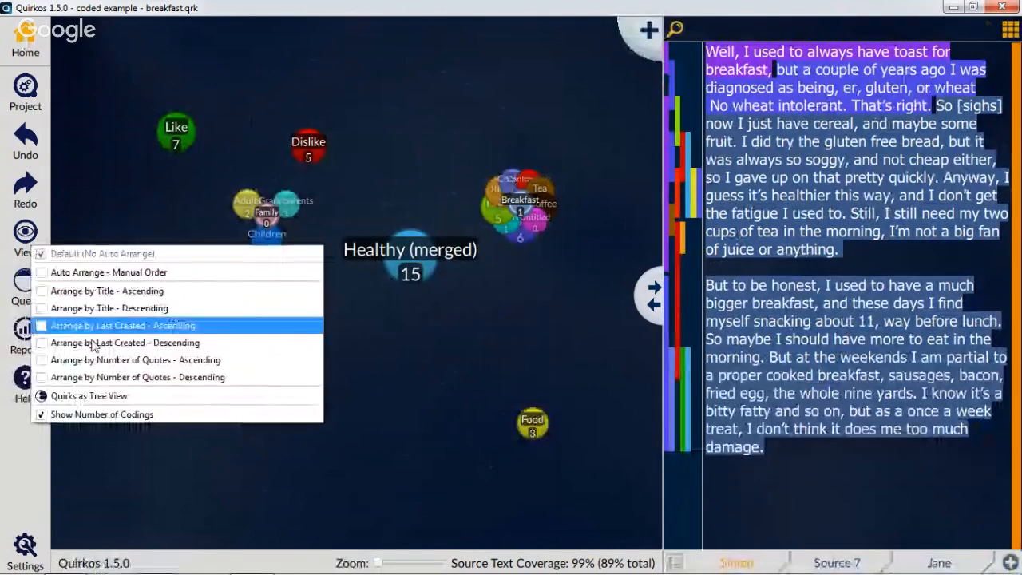
{"action": "left_click", "coordinate": [123, 394]}
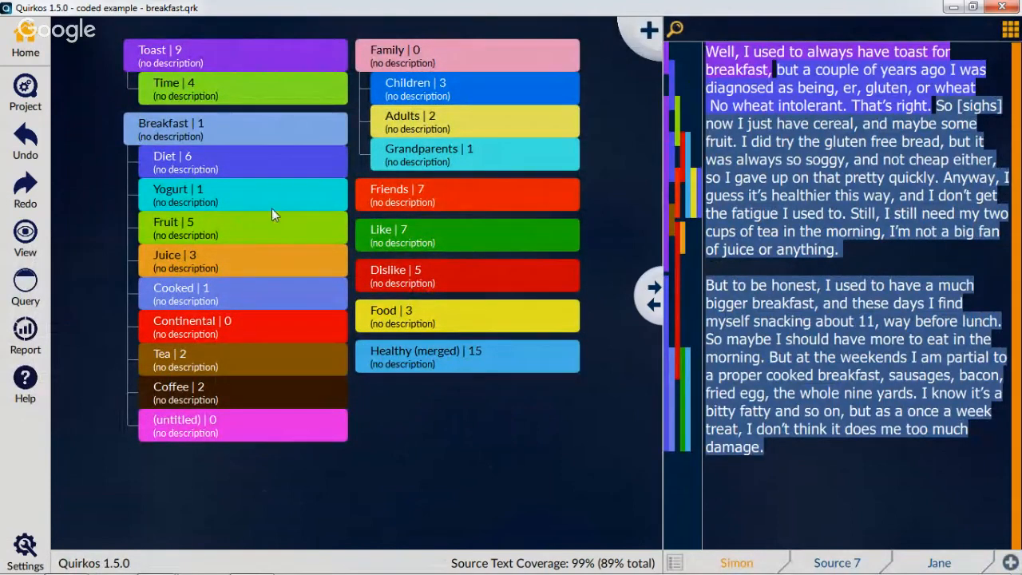
{"action": "right_click", "coordinate": [248, 232]}
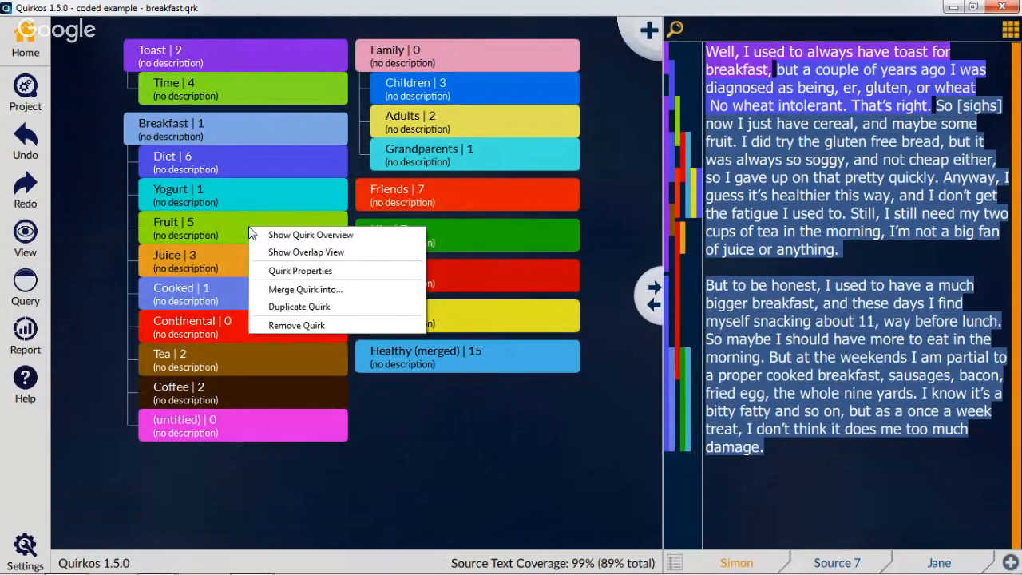
{"action": "left_click", "coordinate": [431, 411]}
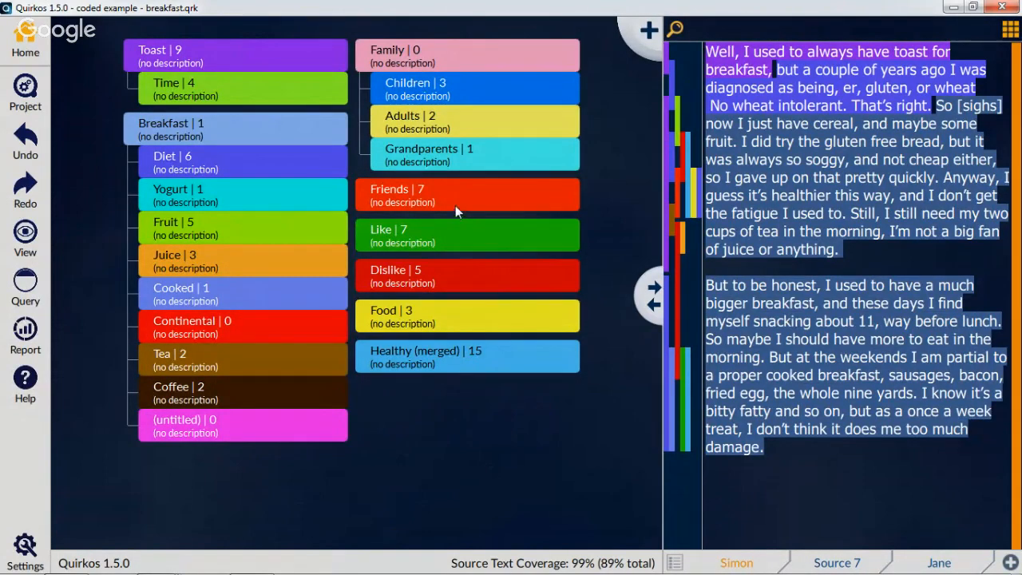
{"action": "left_click_drag", "start_coordinate": [456, 206], "coordinate": [472, 249]}
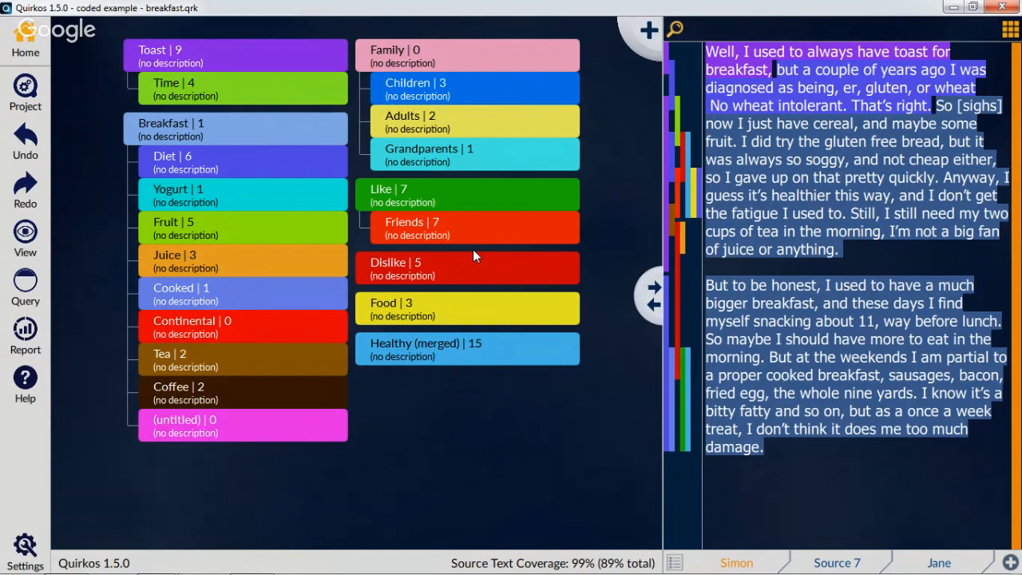
Switch the quirks from tree view back to the bubble canvas and undo the nesting of Friends under Like
{"action": "left_click", "coordinate": [26, 233]}
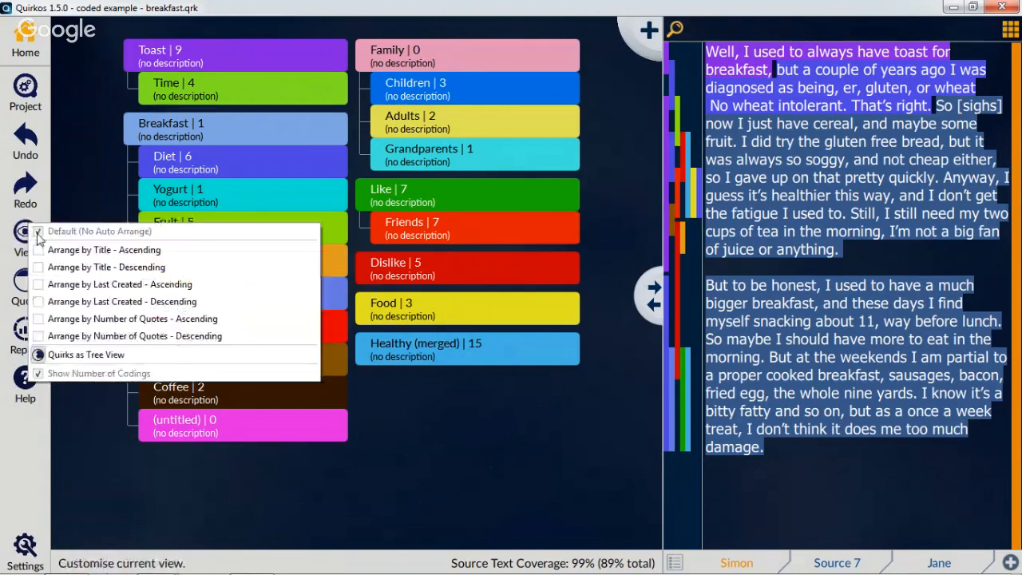
{"action": "left_click", "coordinate": [116, 354]}
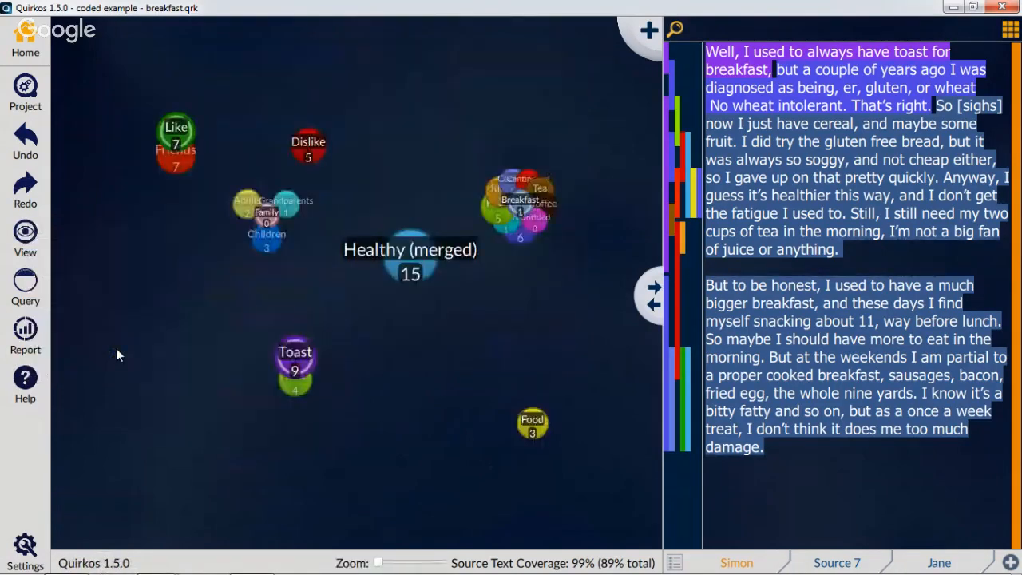
{"action": "left_click", "coordinate": [25, 140]}
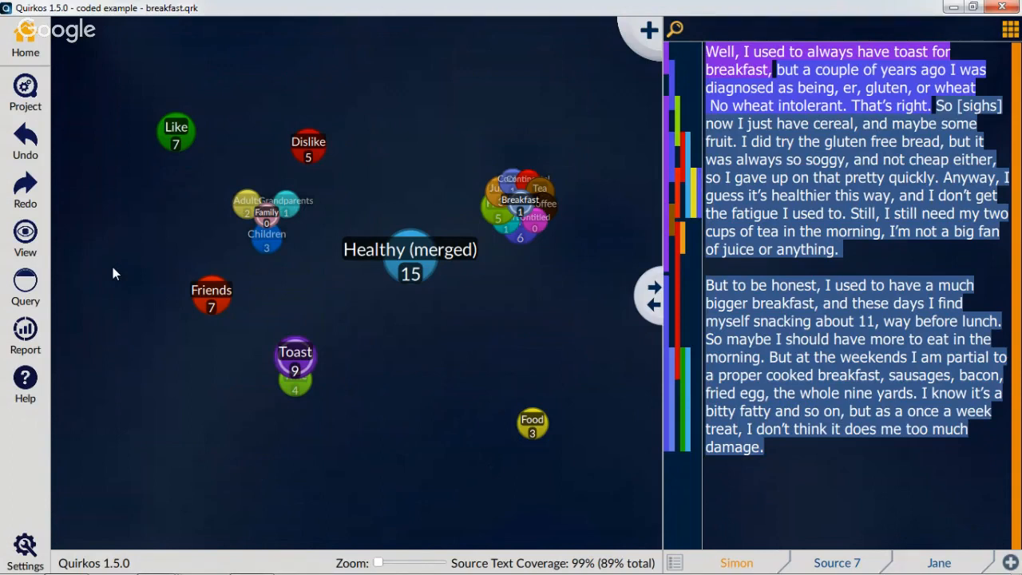
{"action": "left_click", "coordinate": [28, 102]}
{"action": "left_click", "coordinate": [67, 142]}
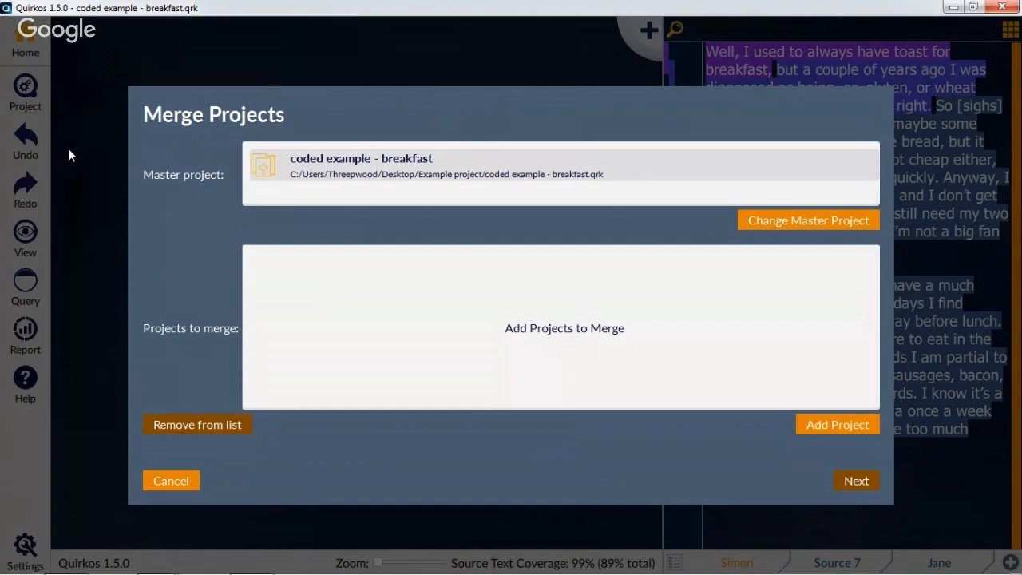
{"action": "left_click", "coordinate": [174, 488]}
{"action": "left_click", "coordinate": [32, 102]}
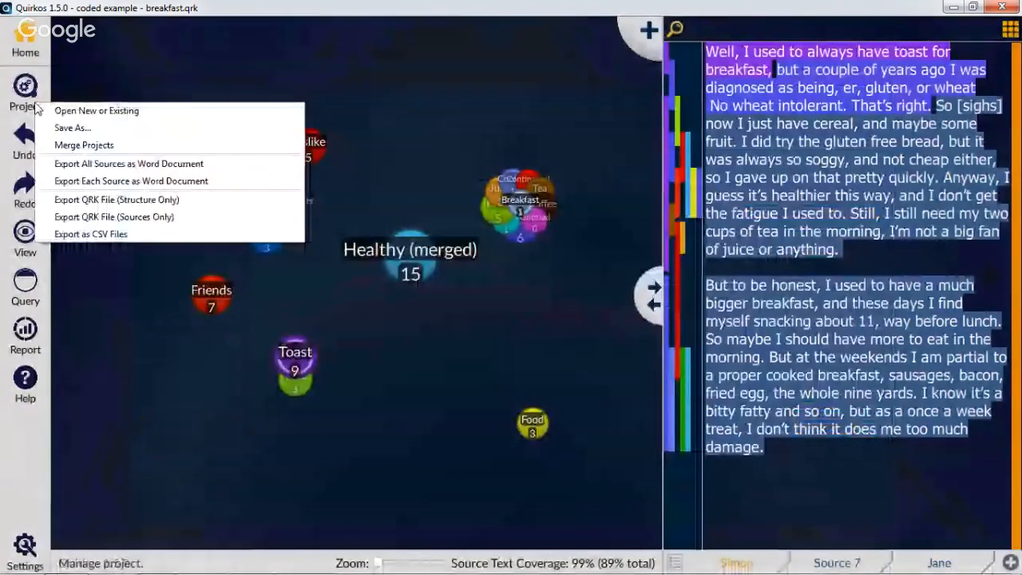
{"action": "left_click", "coordinate": [92, 145]}
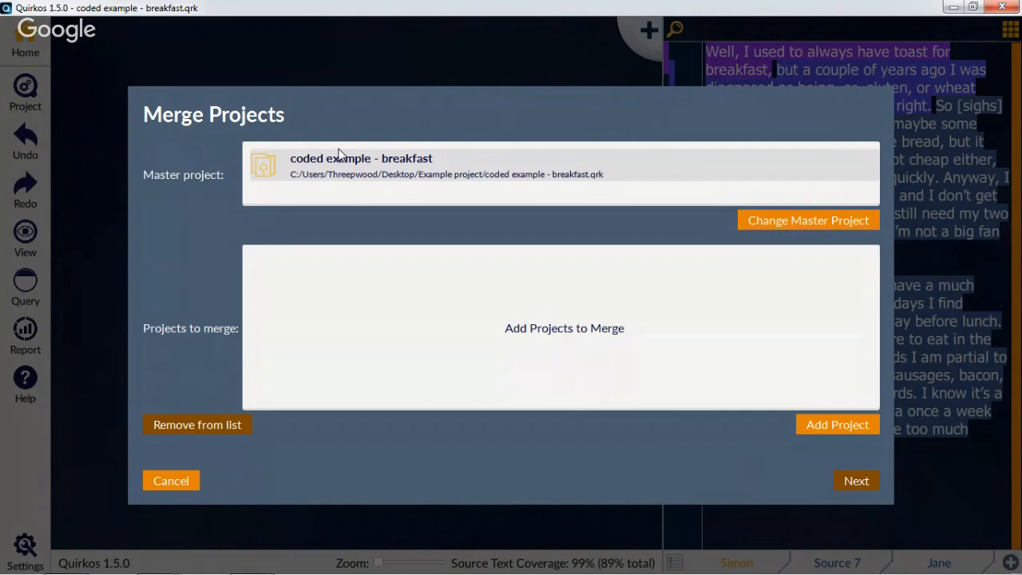
{"action": "left_click", "coordinate": [782, 222]}
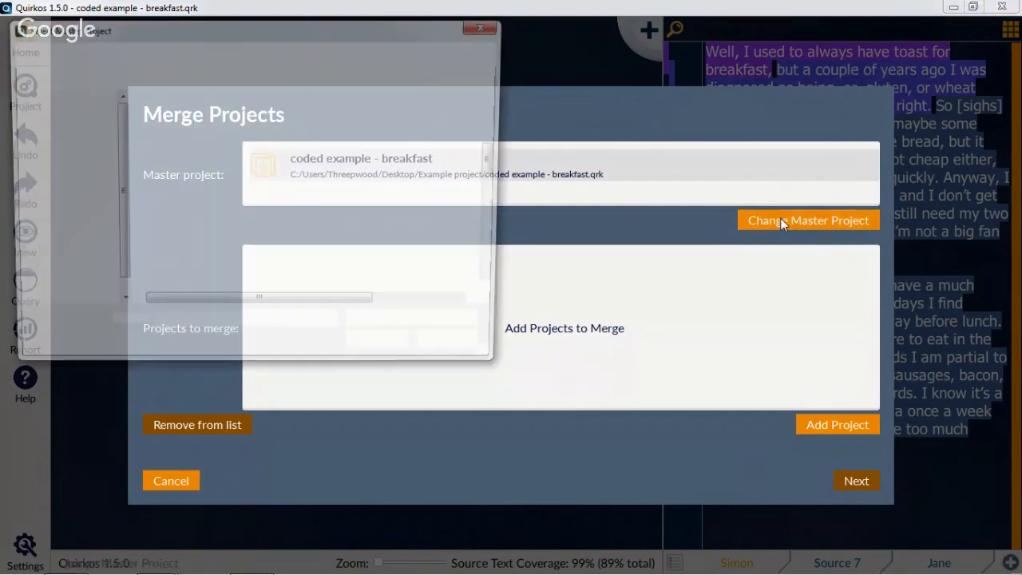
{"action": "left_click", "coordinate": [458, 350]}
{"action": "left_click", "coordinate": [182, 480]}
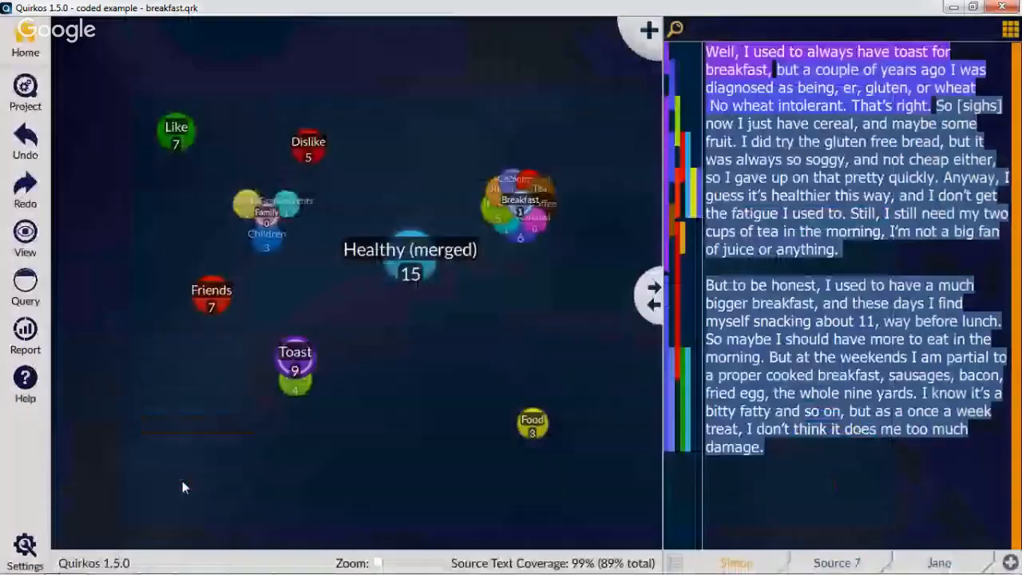
Open the project "referendum complete - part 1" from the Desktop's merge examples folder and view its list of all sources
{"action": "left_click", "coordinate": [19, 103]}
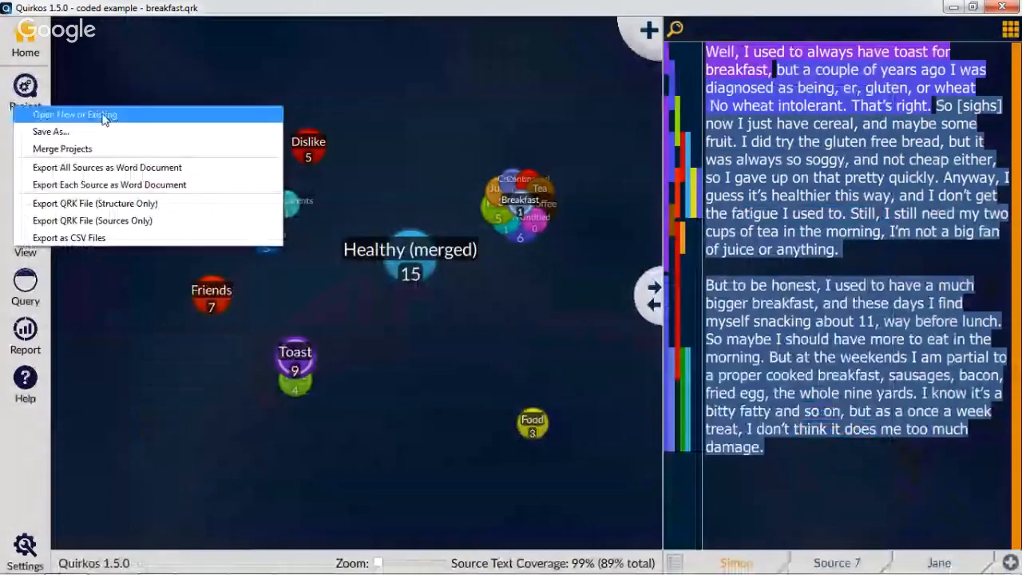
{"action": "left_click", "coordinate": [76, 115]}
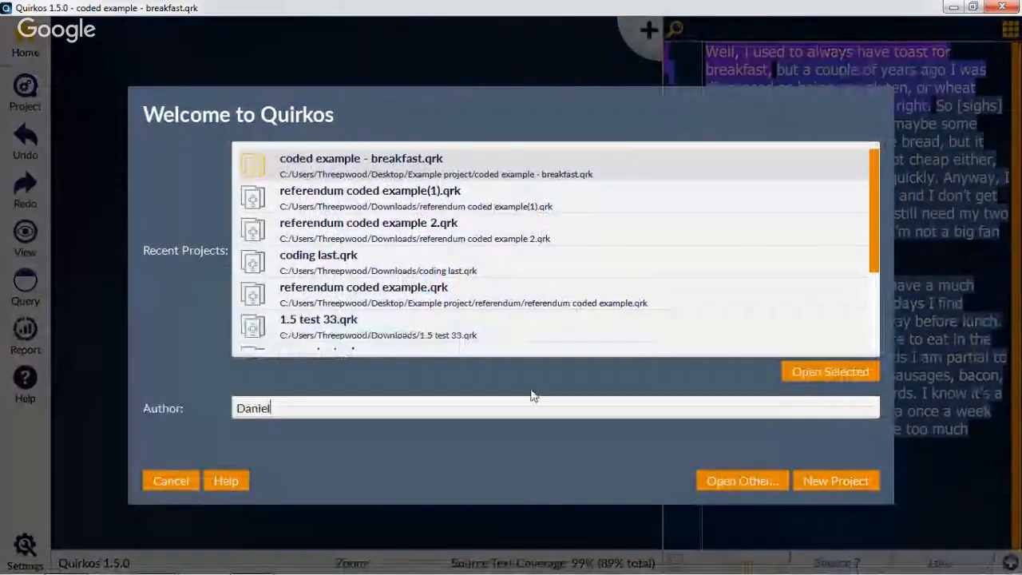
{"action": "left_click", "coordinate": [762, 480]}
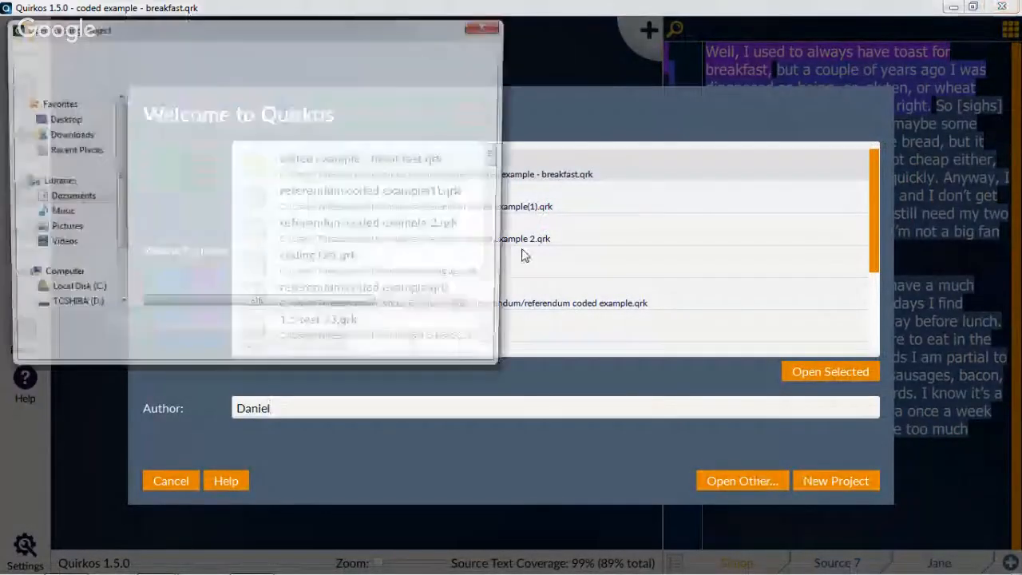
{"action": "left_click", "coordinate": [63, 121]}
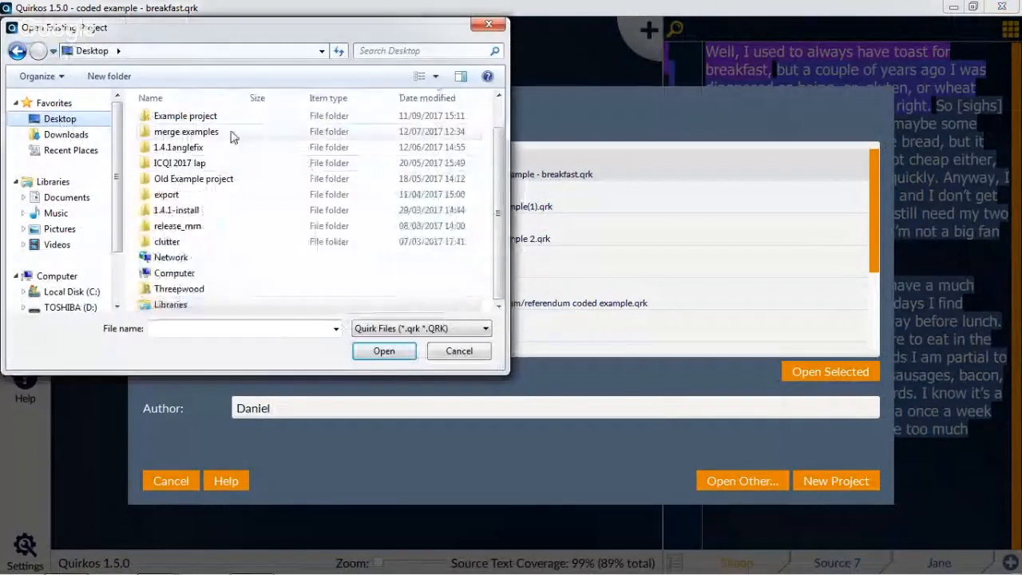
{"action": "double_click", "coordinate": [223, 122]}
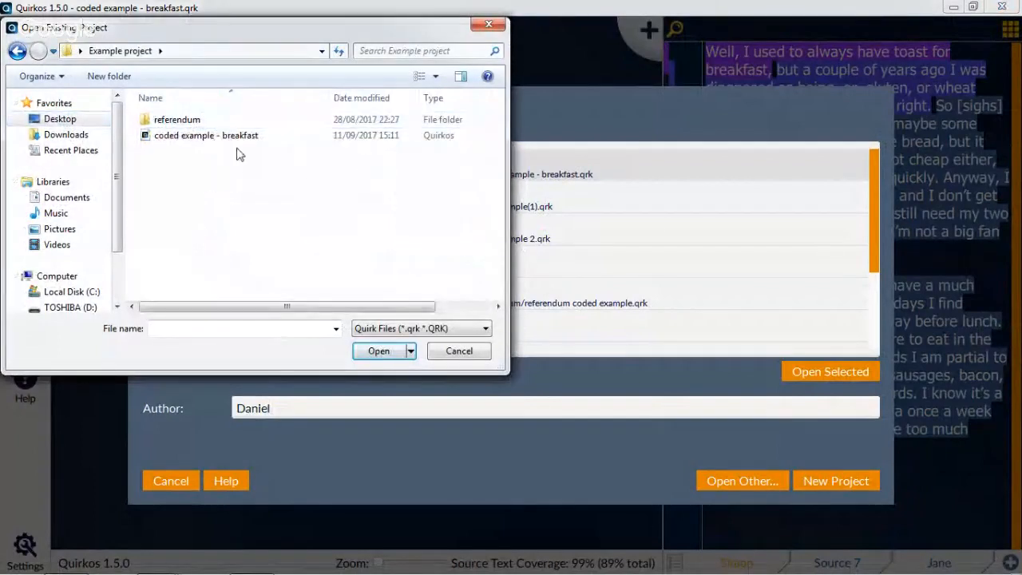
{"action": "double_click", "coordinate": [217, 125]}
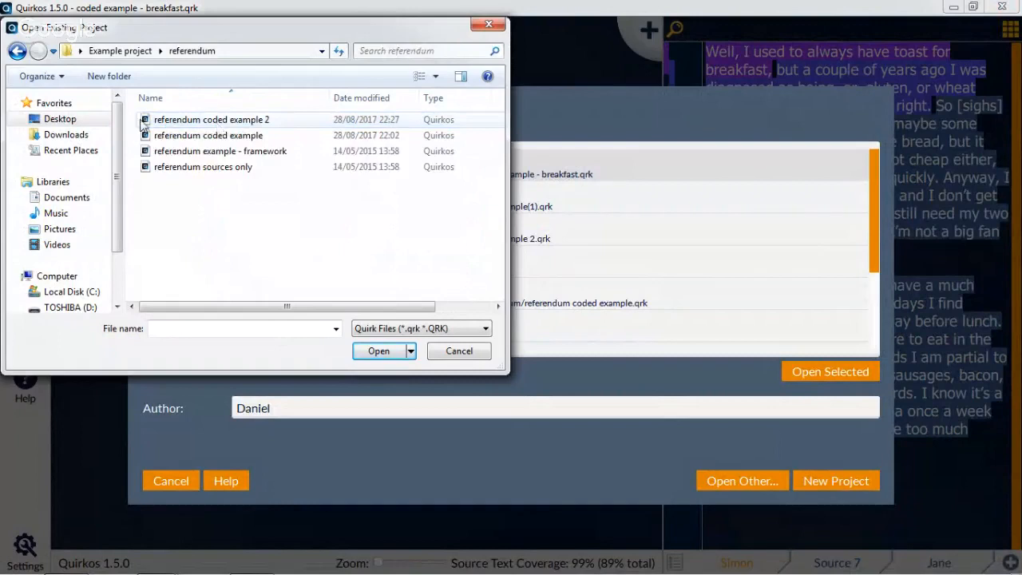
{"action": "left_click", "coordinate": [62, 122]}
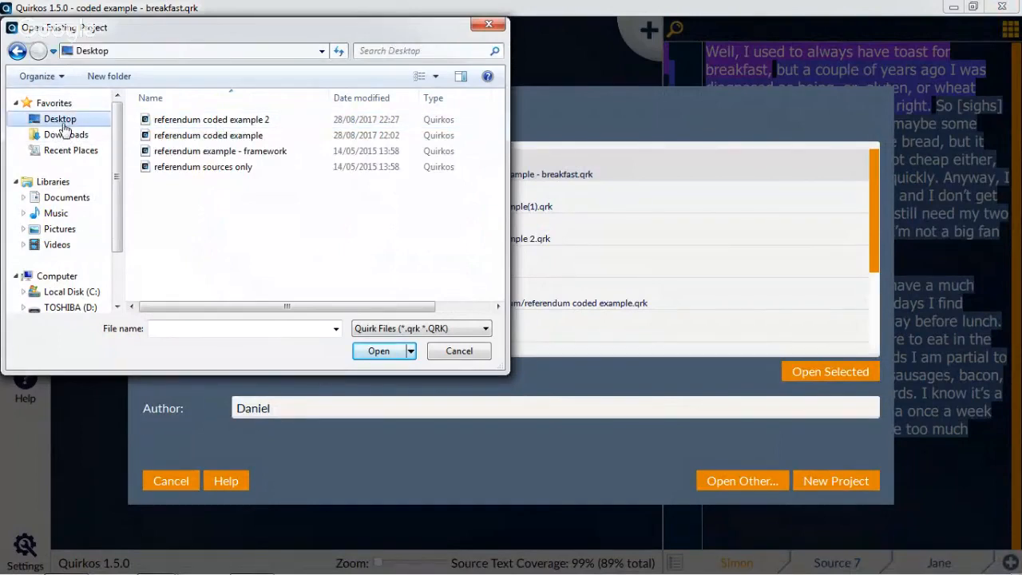
{"action": "double_click", "coordinate": [204, 179]}
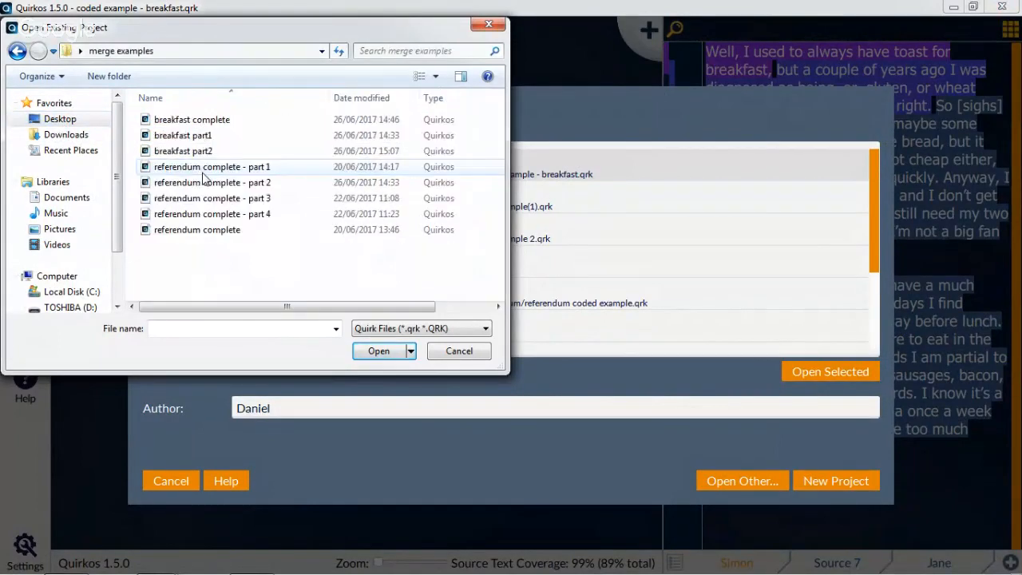
{"action": "double_click", "coordinate": [202, 173]}
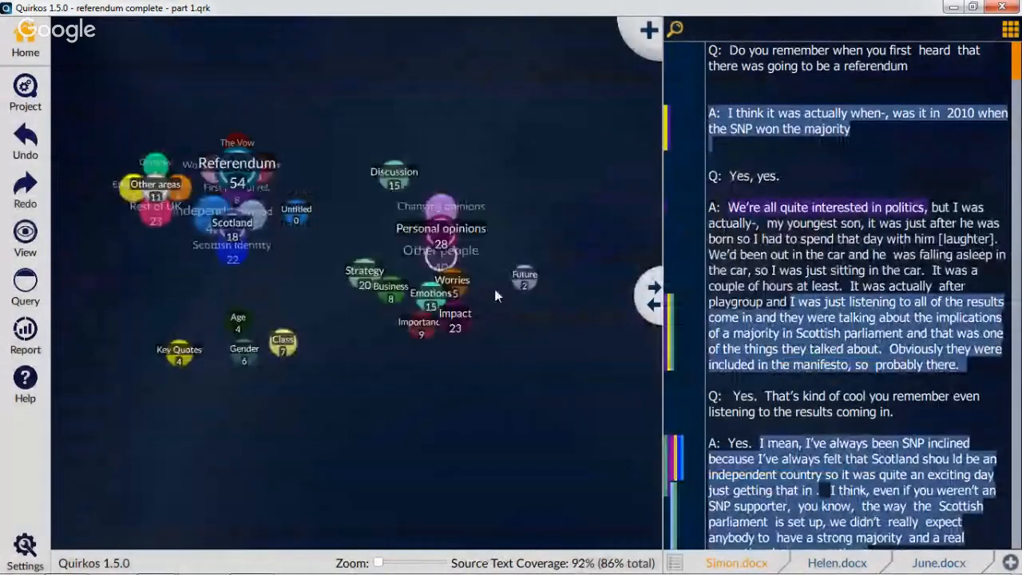
{"action": "left_click", "coordinate": [674, 563]}
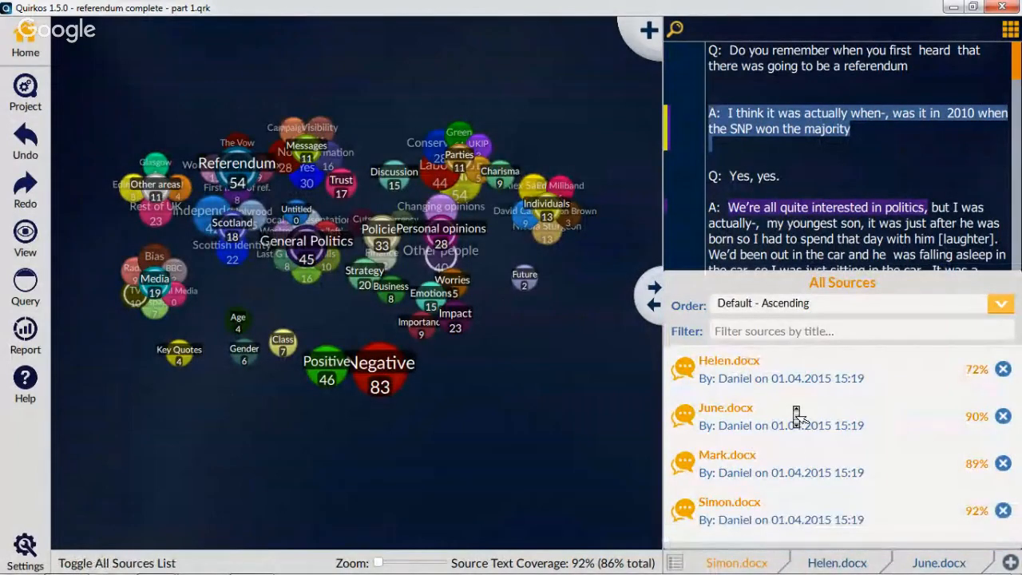
{"action": "left_click", "coordinate": [820, 240]}
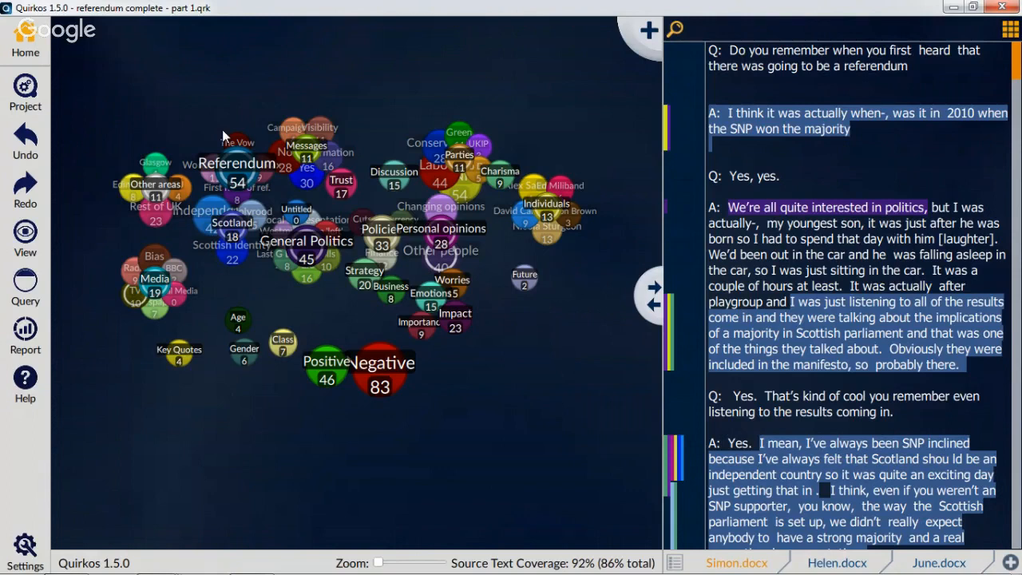
Start a project merge, keeping "referendum complete - part 1" as the master project
{"action": "left_click", "coordinate": [25, 88]}
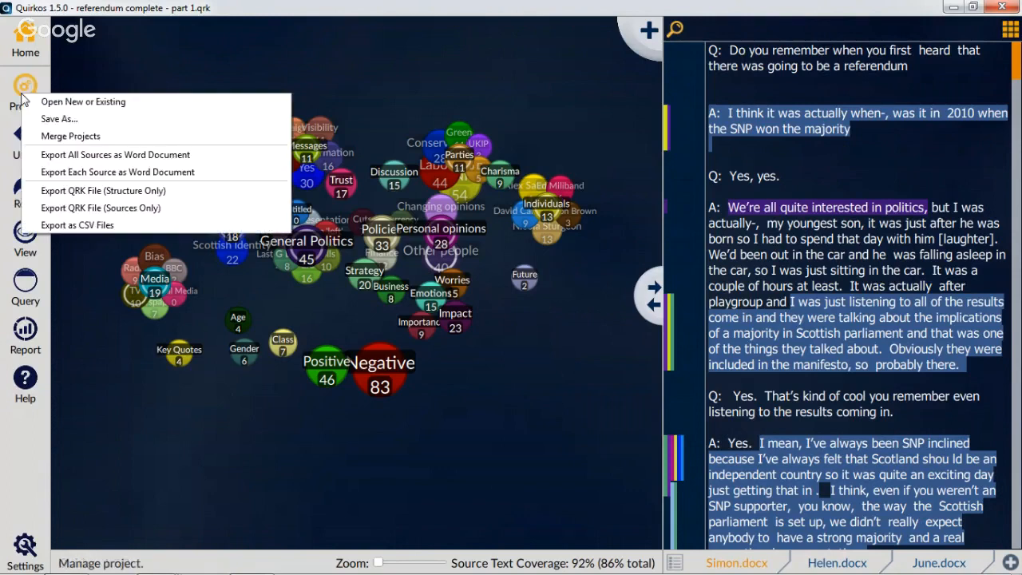
{"action": "left_click", "coordinate": [68, 137]}
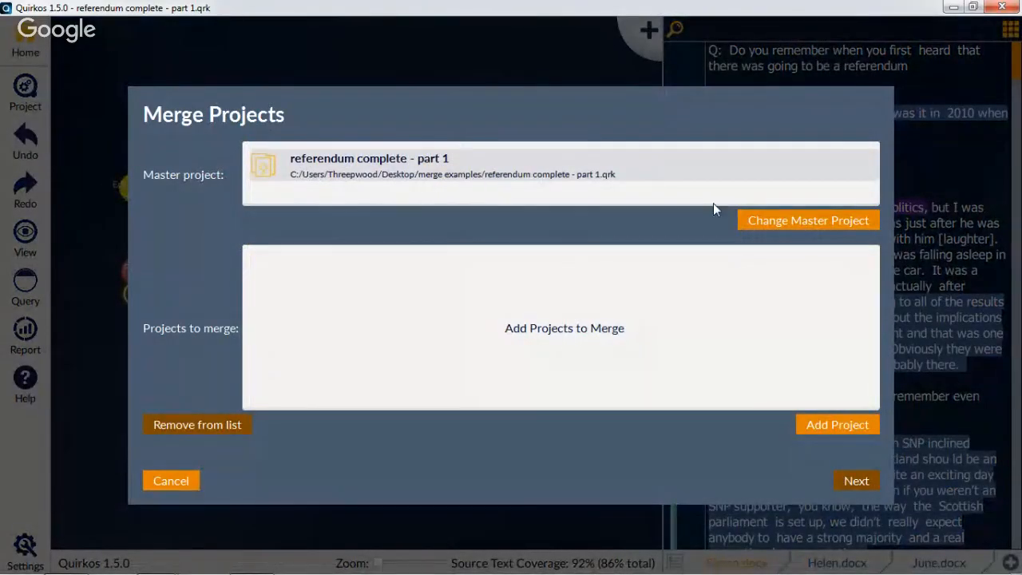
{"action": "left_click", "coordinate": [799, 216]}
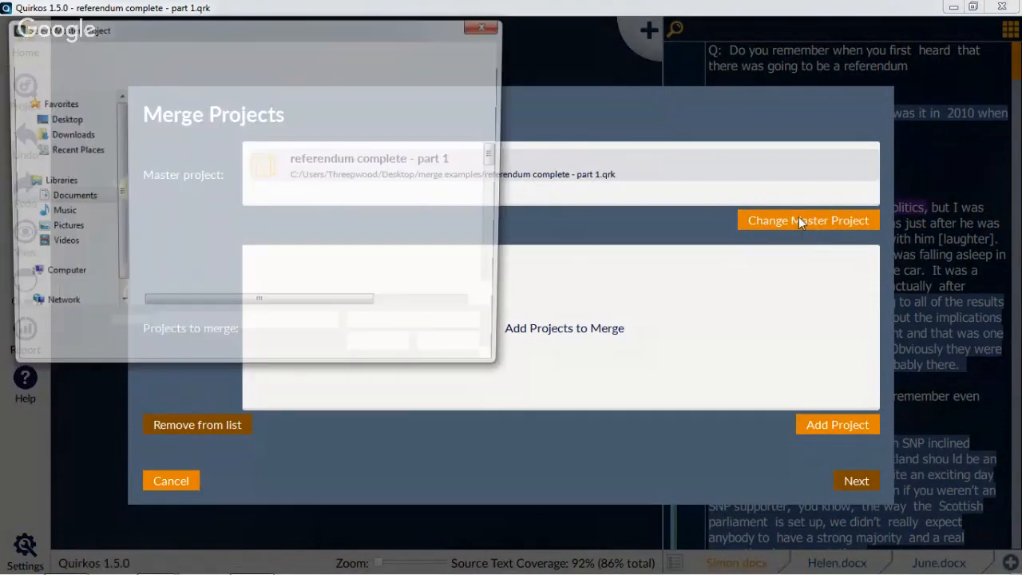
{"action": "left_click", "coordinate": [471, 351]}
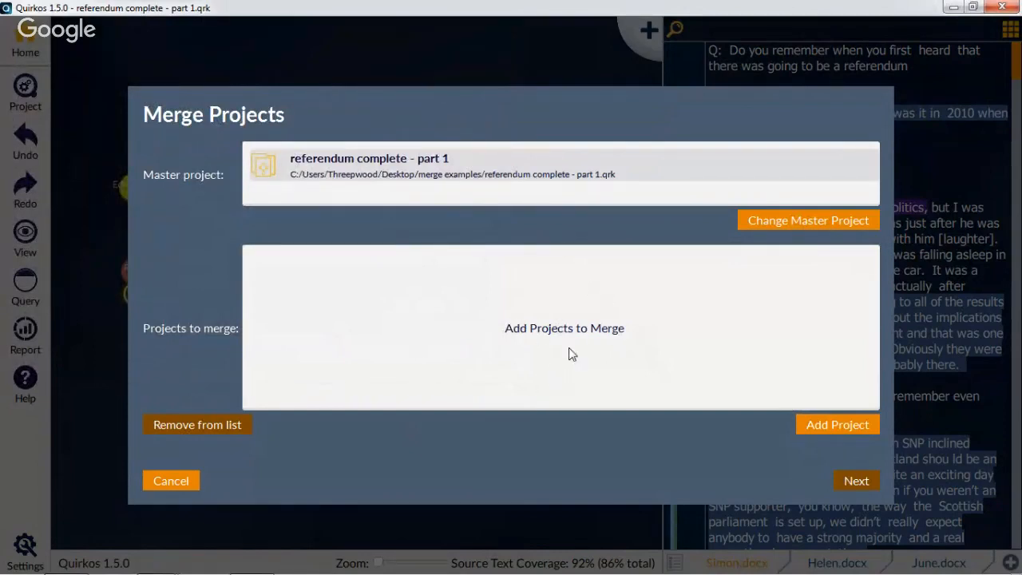
Add "referendum complete - part 2", "part 3" and "part 4" from the Desktop's merge examples folder as the projects to merge
{"action": "left_click", "coordinate": [823, 424]}
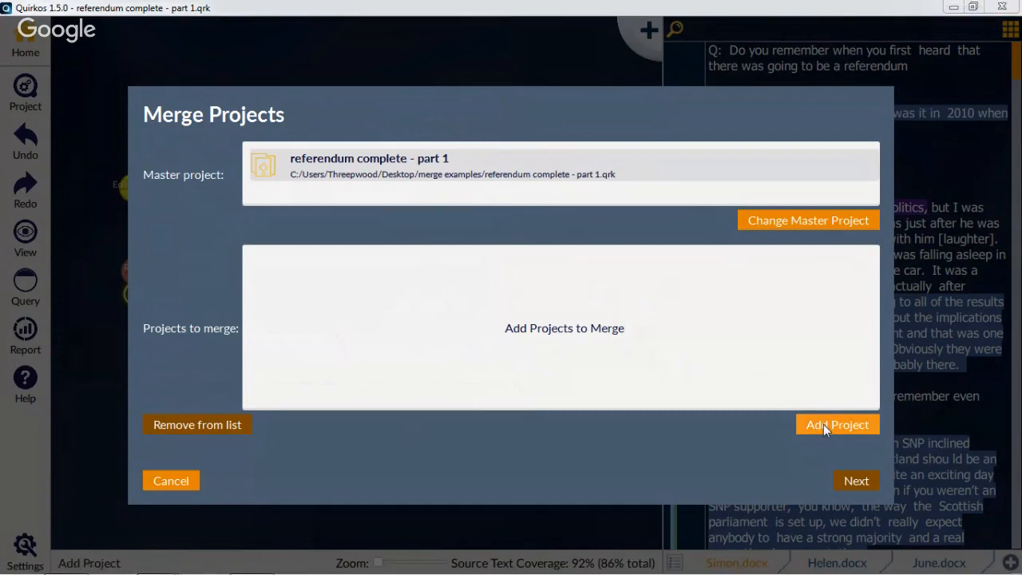
{"action": "left_click", "coordinate": [75, 124]}
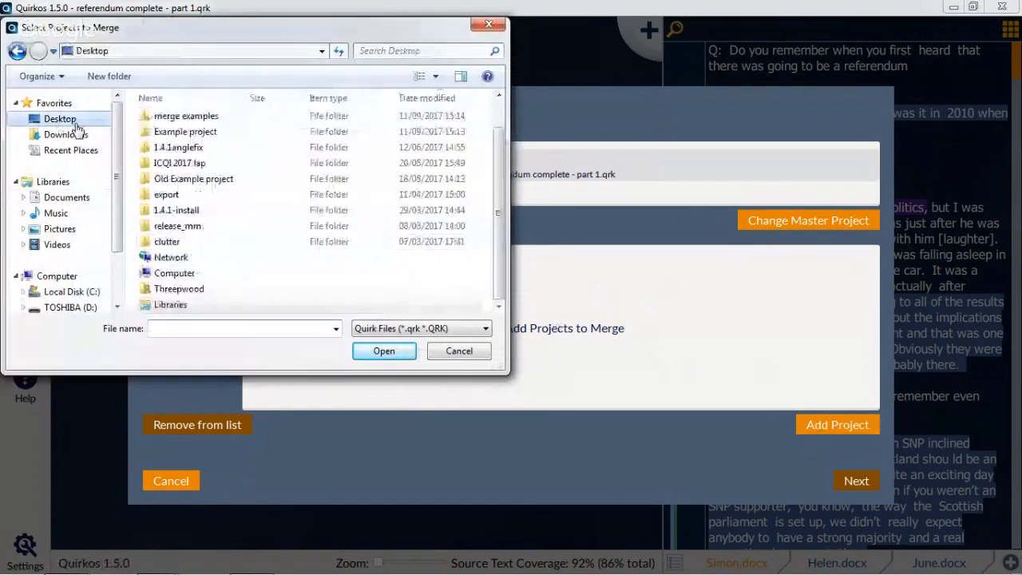
{"action": "left_click", "coordinate": [200, 137]}
{"action": "double_click", "coordinate": [199, 133]}
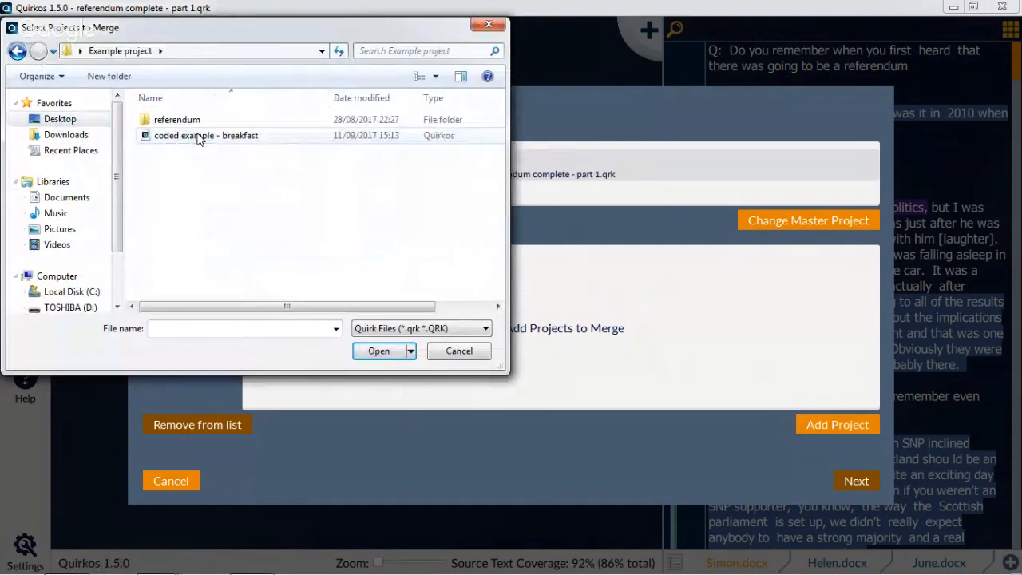
{"action": "left_click", "coordinate": [64, 120]}
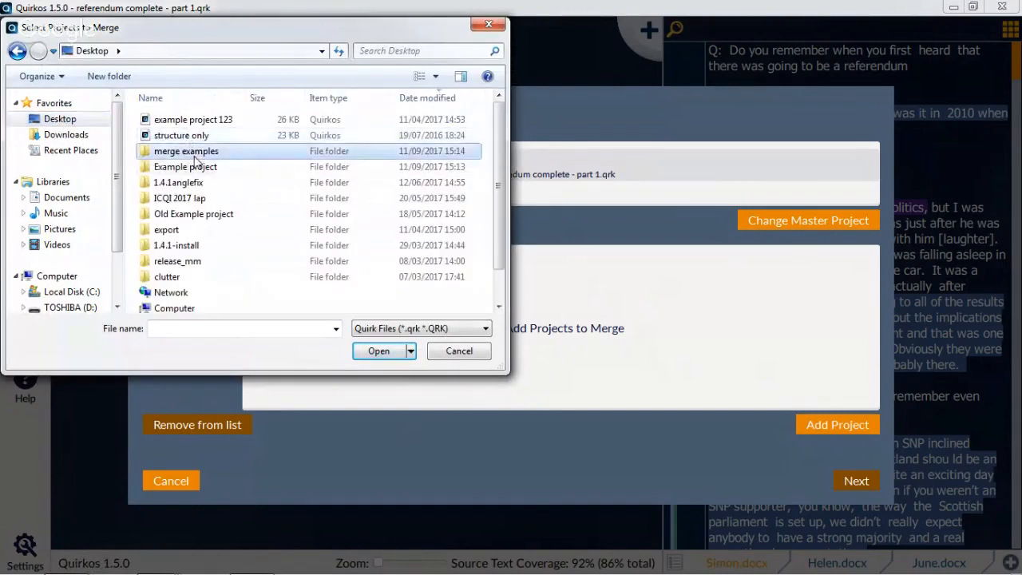
{"action": "double_click", "coordinate": [194, 153]}
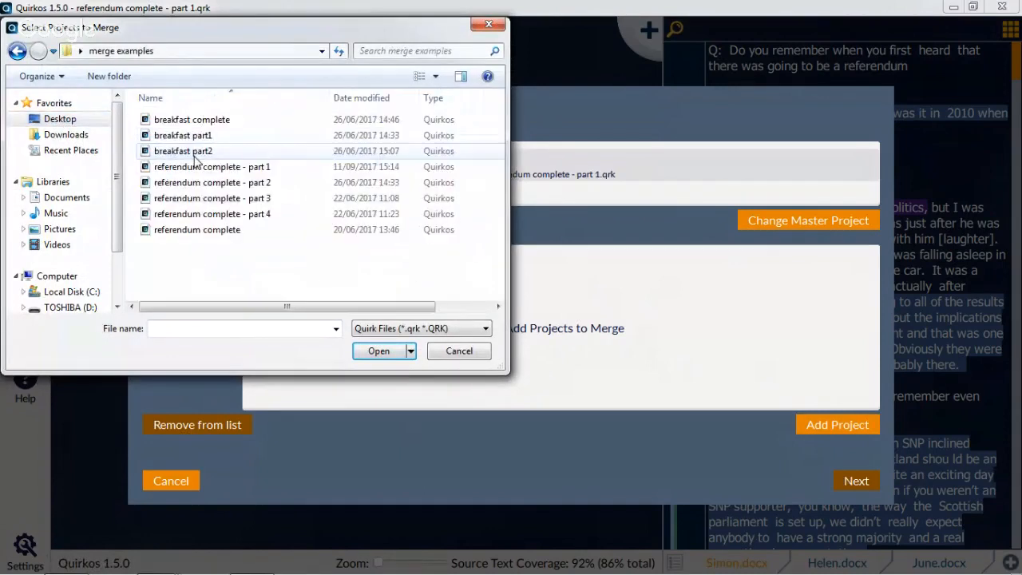
{"action": "left_click", "coordinate": [250, 188]}
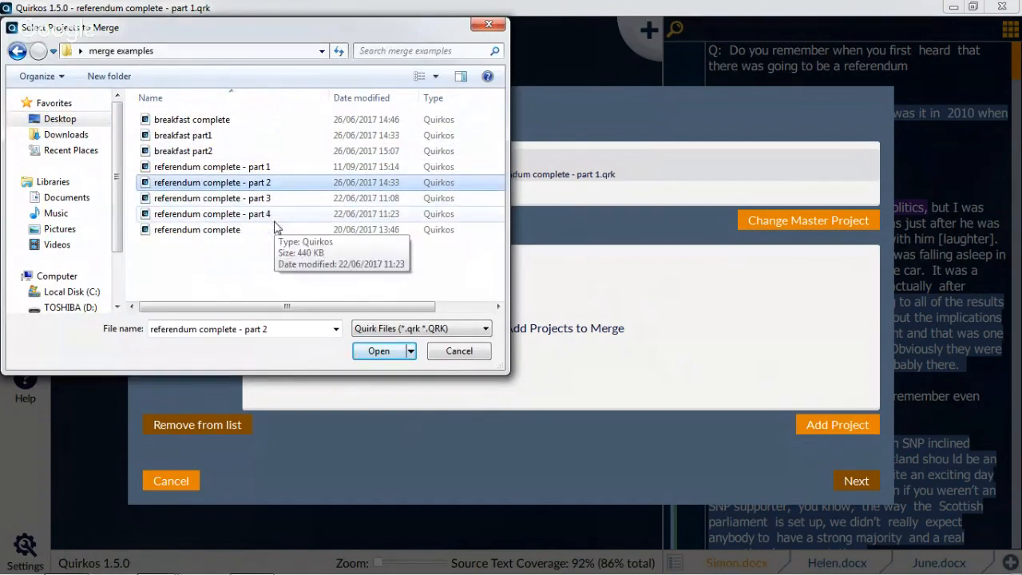
{"action": "left_click", "coordinate": [274, 214], "text": "shift"}
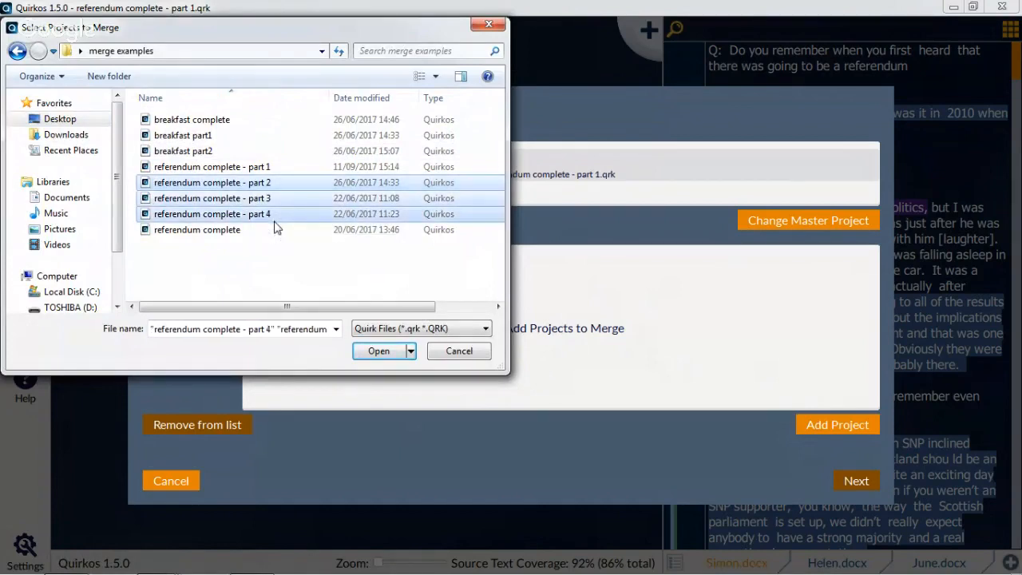
{"action": "left_click", "coordinate": [379, 352]}
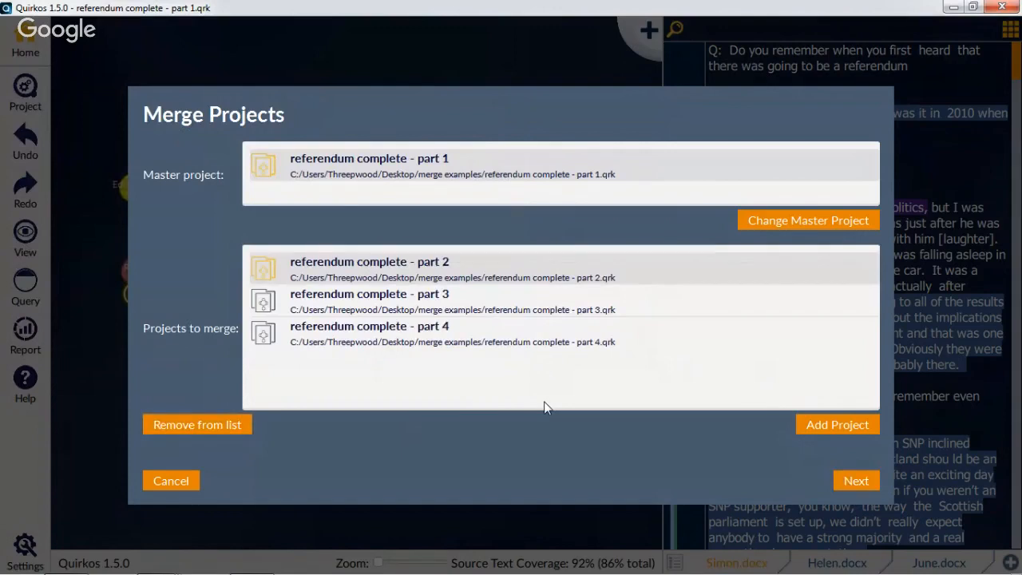
Run the merge without password protection and save the result as "ref merged" in the Desktop's merge examples folder
{"action": "left_click", "coordinate": [853, 481]}
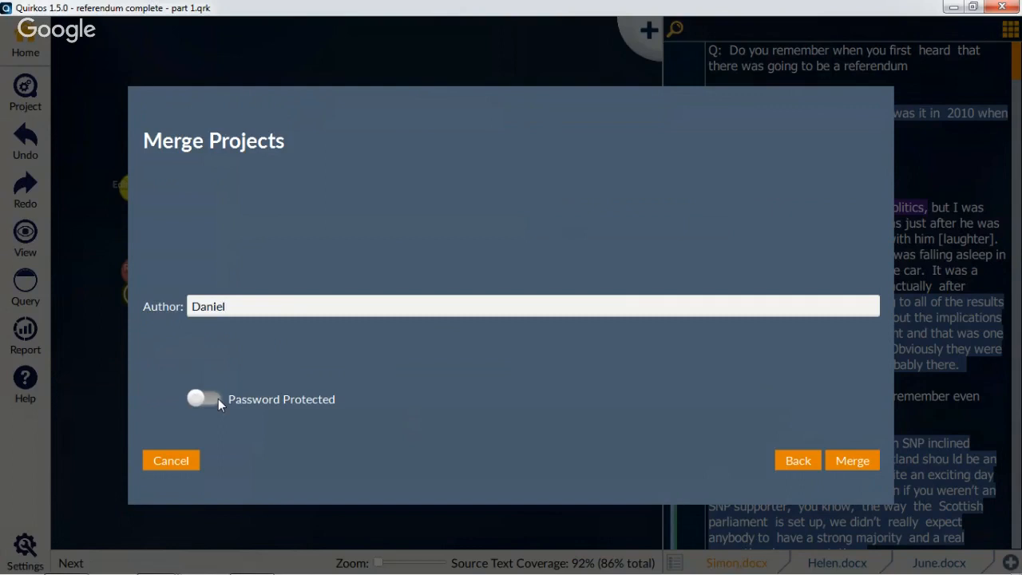
{"action": "left_click", "coordinate": [853, 460]}
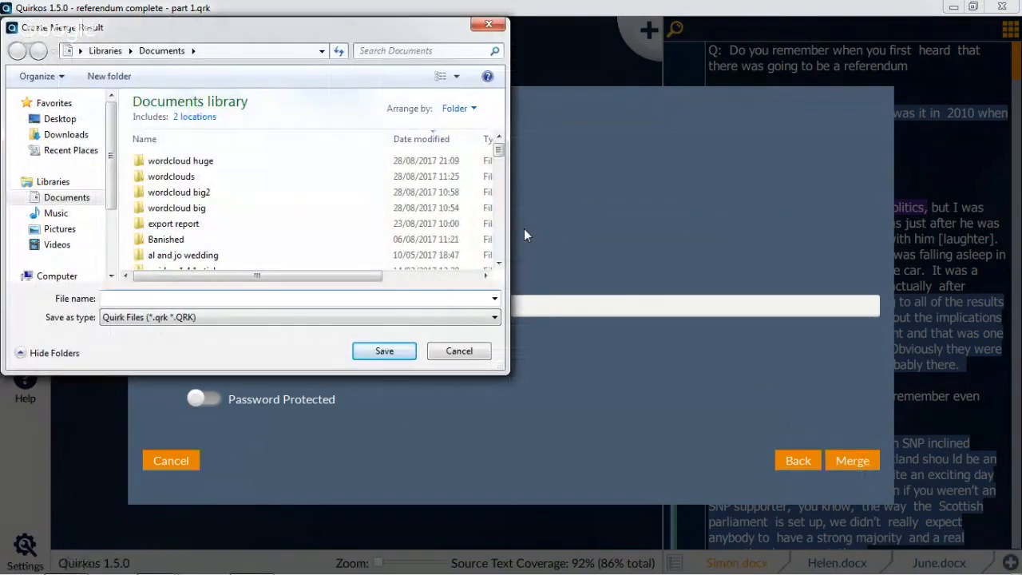
{"action": "left_click", "coordinate": [65, 105]}
{"action": "left_click", "coordinate": [61, 134]}
{"action": "left_click", "coordinate": [60, 119]}
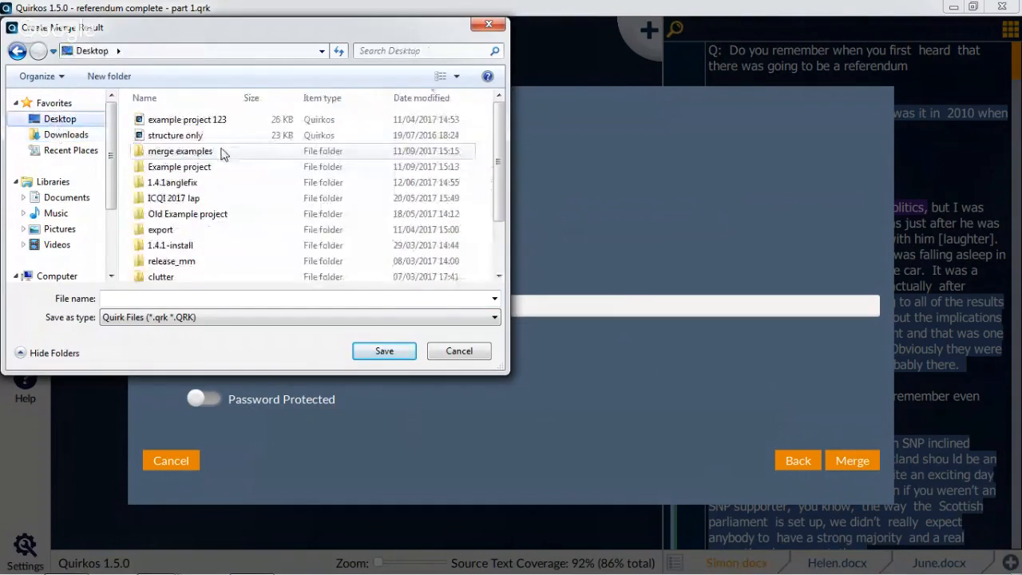
{"action": "double_click", "coordinate": [222, 137]}
{"action": "left_click", "coordinate": [150, 301]}
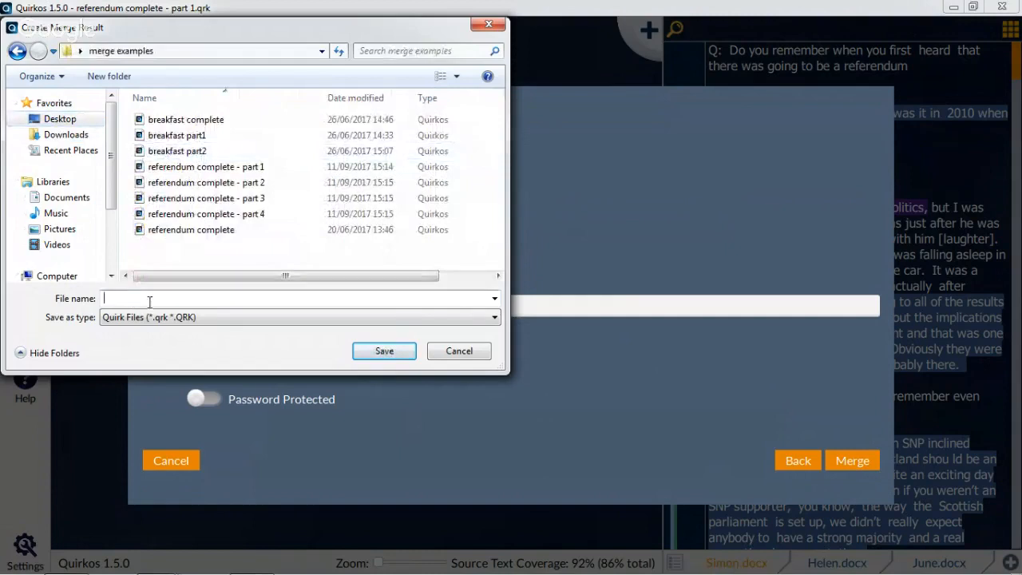
{"action": "type", "text": "ref merged"}
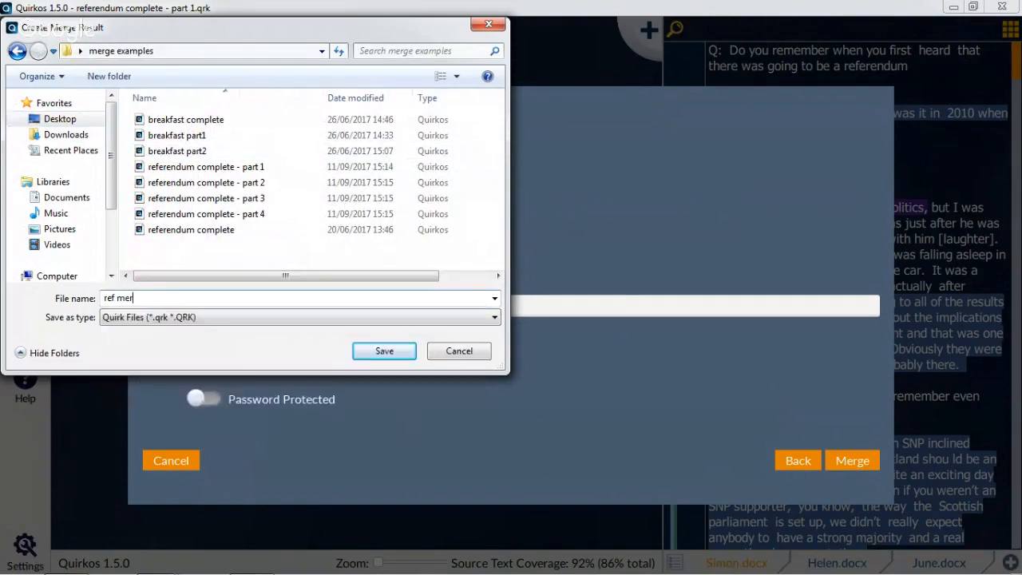
{"action": "left_click", "coordinate": [386, 350]}
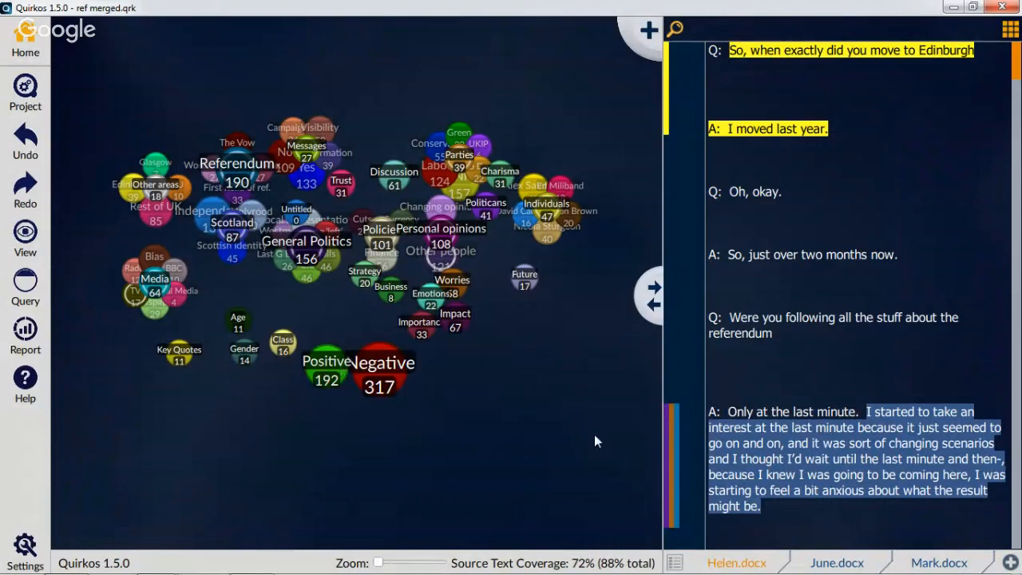
Look through the list of all sources in the merged project, including the duplicated source titles with numbered suffixes
{"action": "left_click", "coordinate": [675, 562]}
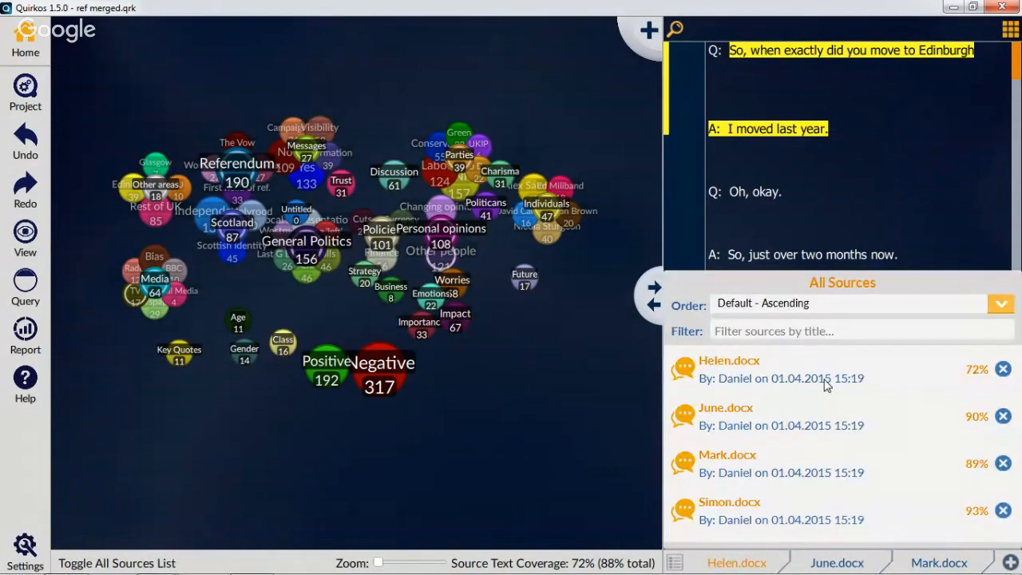
{"action": "left_click_drag", "start_coordinate": [827, 386], "coordinate": [831, 392]}
{"action": "scroll", "coordinate": [829, 390], "scroll_direction": "down", "scroll_amount": 3}
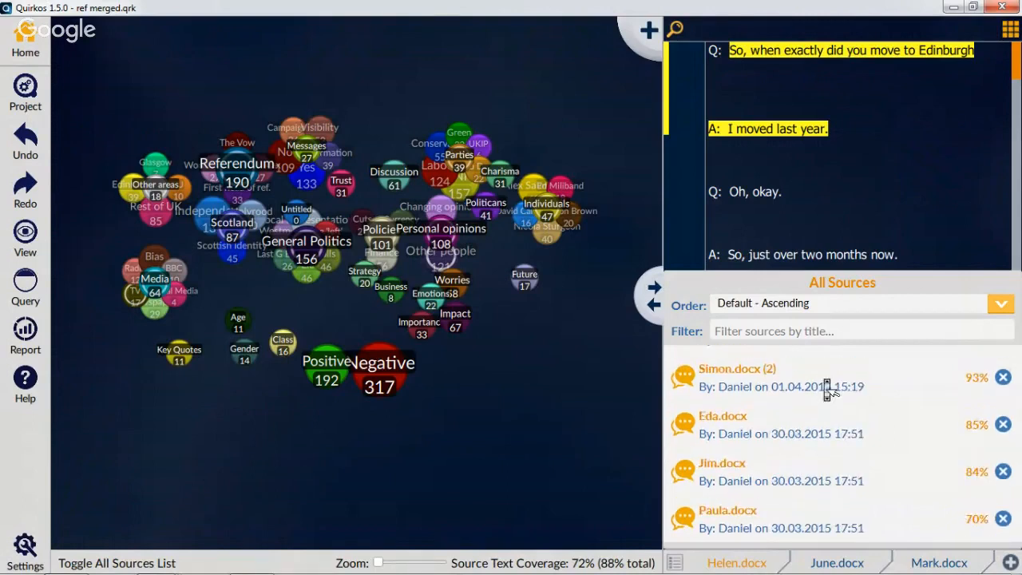
{"action": "scroll", "coordinate": [826, 383], "scroll_direction": "up", "scroll_amount": 3}
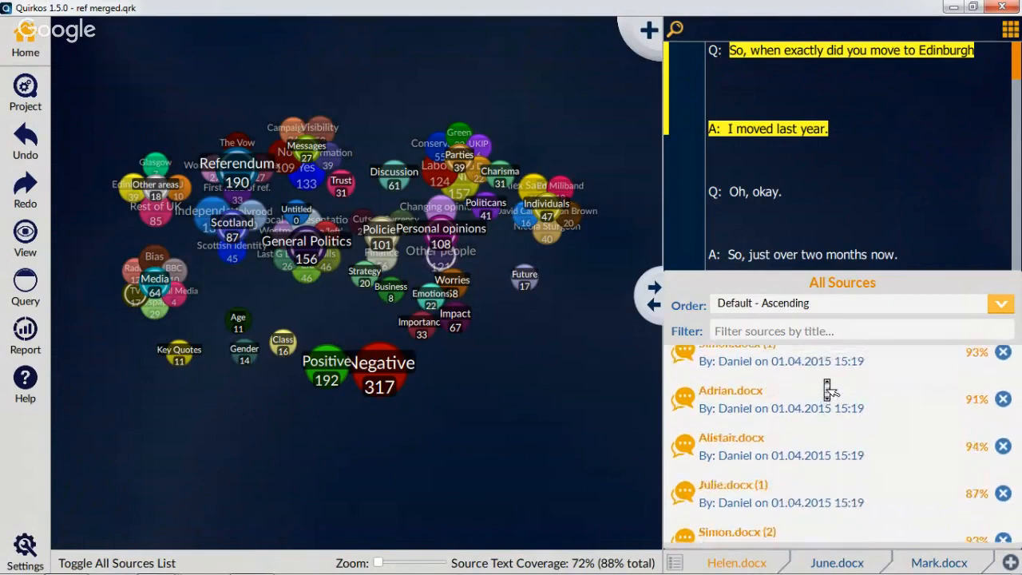
{"action": "scroll", "coordinate": [826, 383], "scroll_direction": "down", "scroll_amount": 2}
{"action": "scroll", "coordinate": [827, 386], "scroll_direction": "down", "scroll_amount": 1}
{"action": "scroll", "coordinate": [826, 386], "scroll_direction": "up", "scroll_amount": 2}
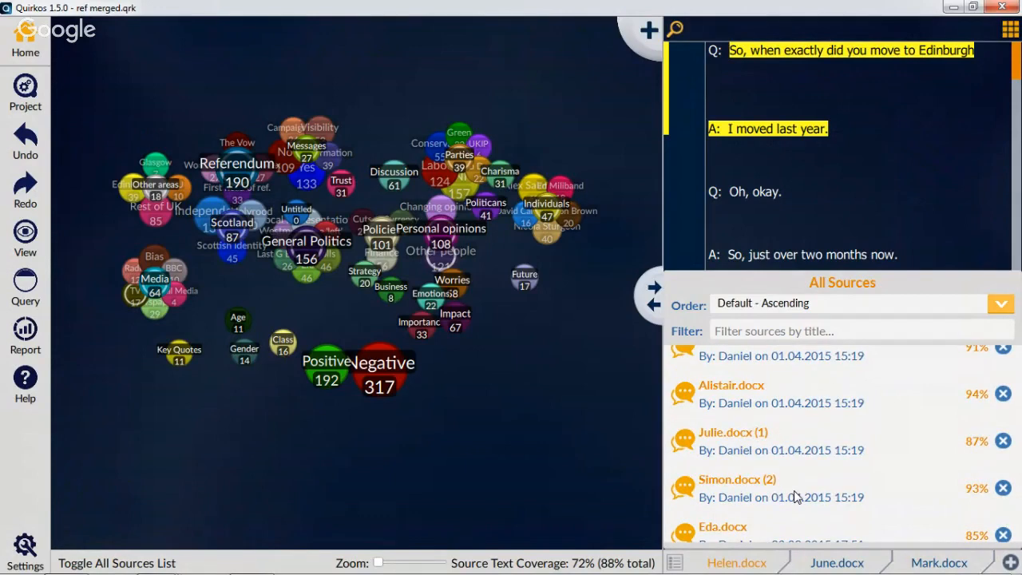
{"action": "scroll", "coordinate": [796, 496], "scroll_direction": "up", "scroll_amount": 5}
{"action": "scroll", "coordinate": [781, 523], "scroll_direction": "down", "scroll_amount": 1}
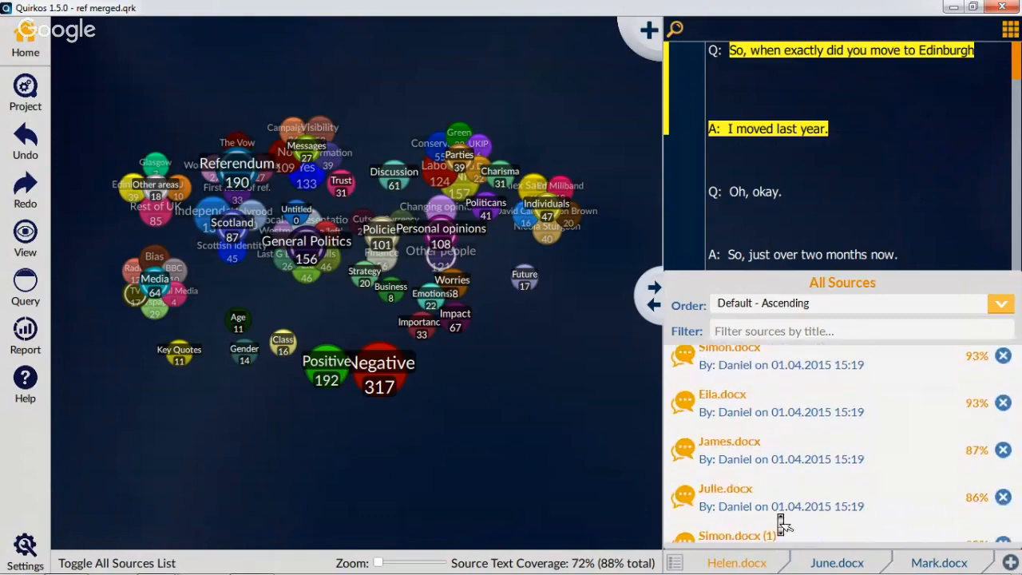
{"action": "scroll", "coordinate": [782, 524], "scroll_direction": "down", "scroll_amount": 1}
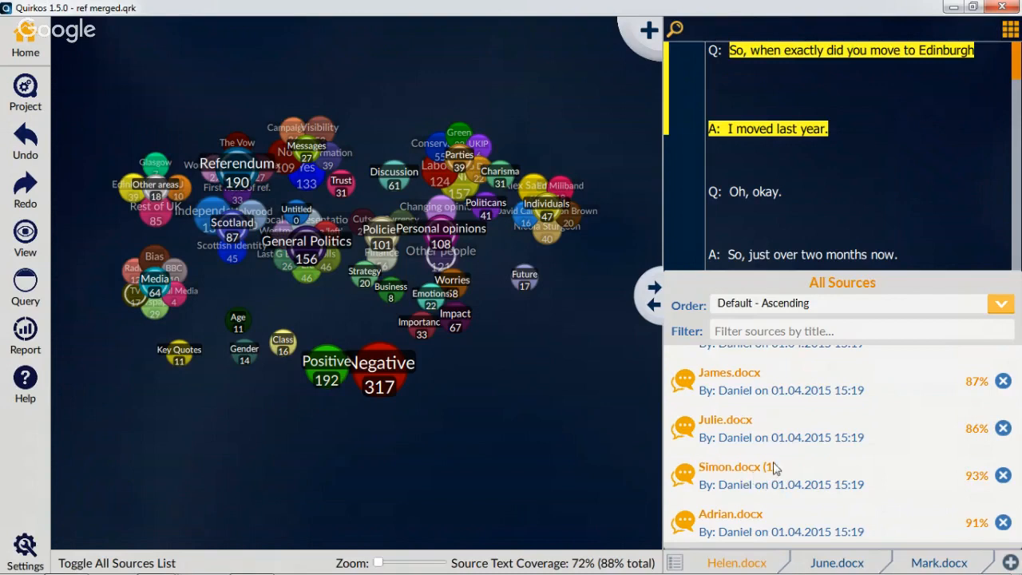
Open the duplicate sources "Simon.docx (1)" and "Simon.docx (2)" and compare their text and coding
{"action": "left_click", "coordinate": [816, 480]}
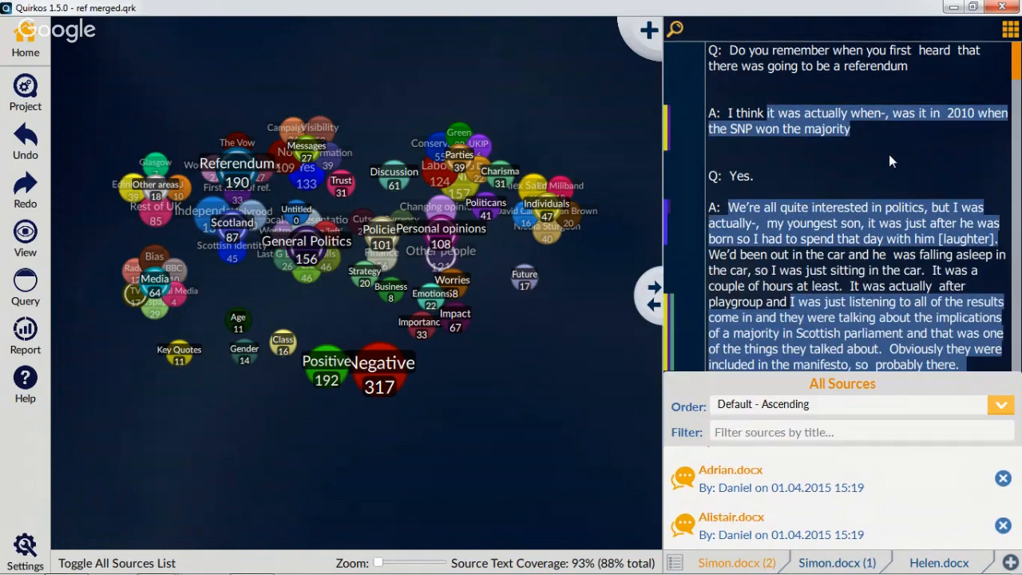
{"action": "left_click", "coordinate": [823, 563]}
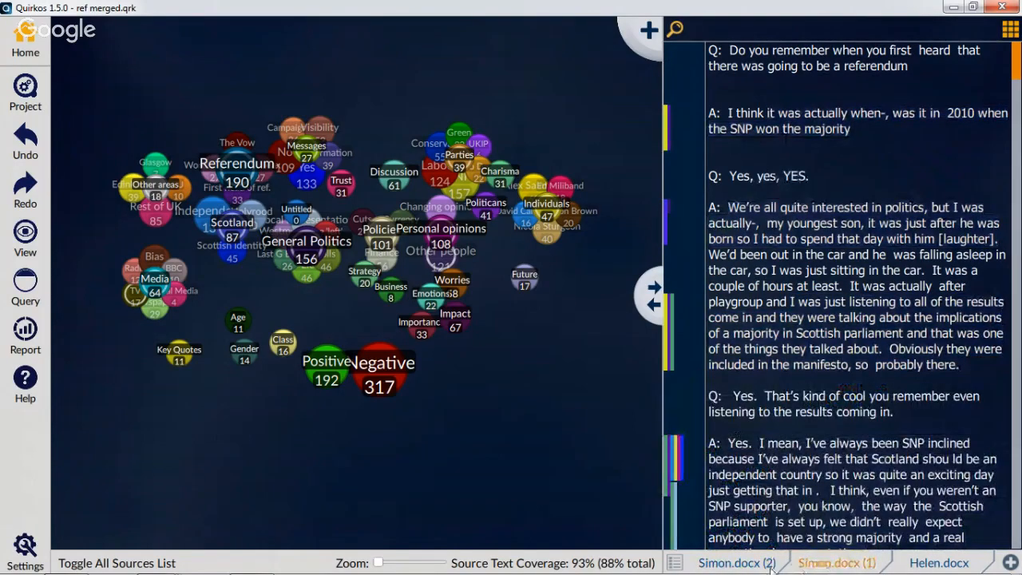
{"action": "left_click", "coordinate": [746, 568]}
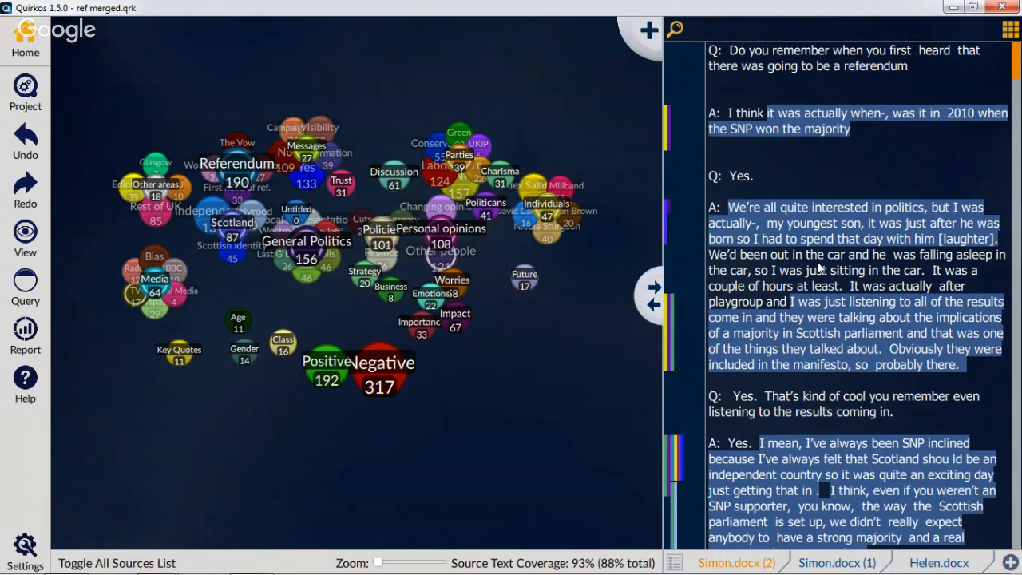
Generate a word cloud of the merged project's sources and view it in fullscreen
{"action": "left_click", "coordinate": [24, 331]}
{"action": "left_click", "coordinate": [57, 358]}
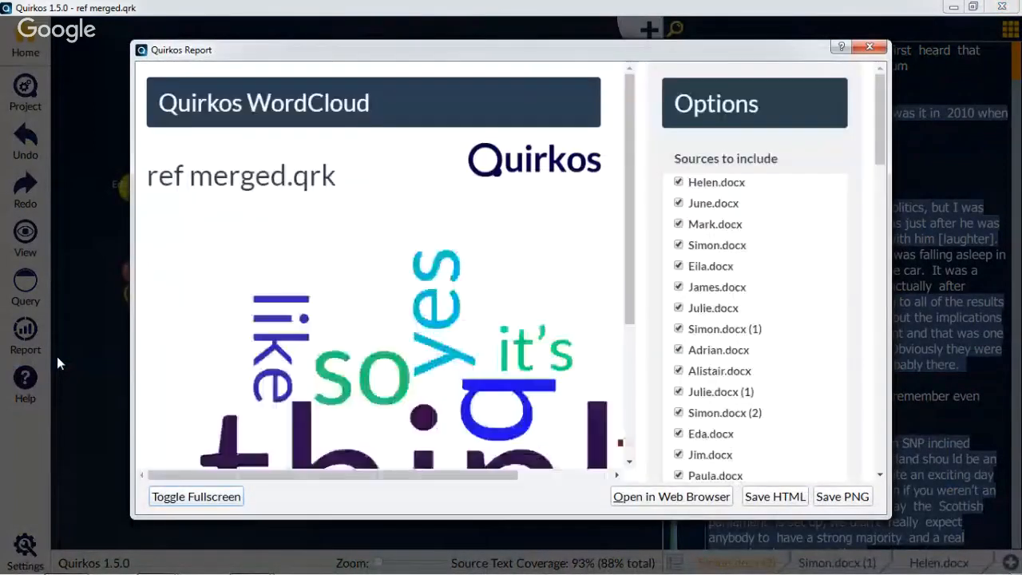
{"action": "left_click", "coordinate": [210, 500]}
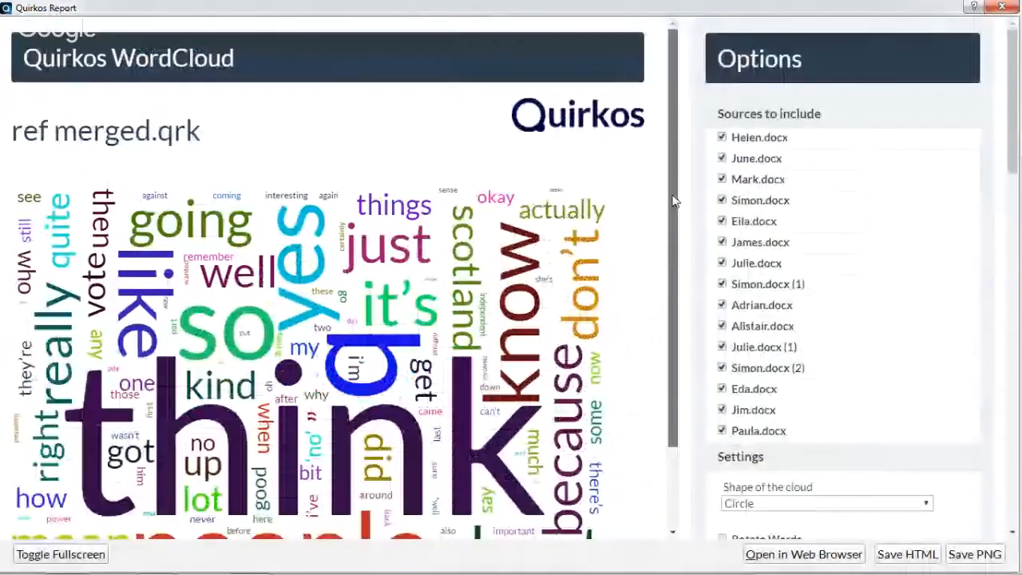
{"action": "left_click_drag", "start_coordinate": [671, 191], "coordinate": [668, 275]}
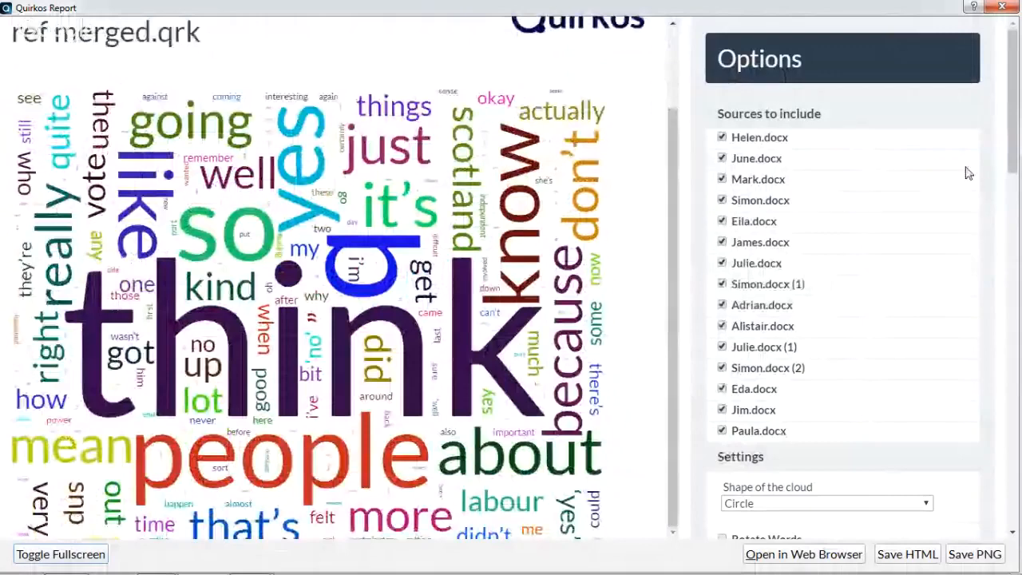
Reduce the word cloud's word size to near the minimum and raise the word threshold slightly
{"action": "left_click_drag", "start_coordinate": [1012, 120], "coordinate": [1013, 200]}
{"action": "mouse_move", "coordinate": [743, 281]}
{"action": "left_mouse_down"}
{"action": "mouse_move", "coordinate": [750, 289]}
{"action": "mouse_move", "coordinate": [729, 285]}
{"action": "left_mouse_up"}
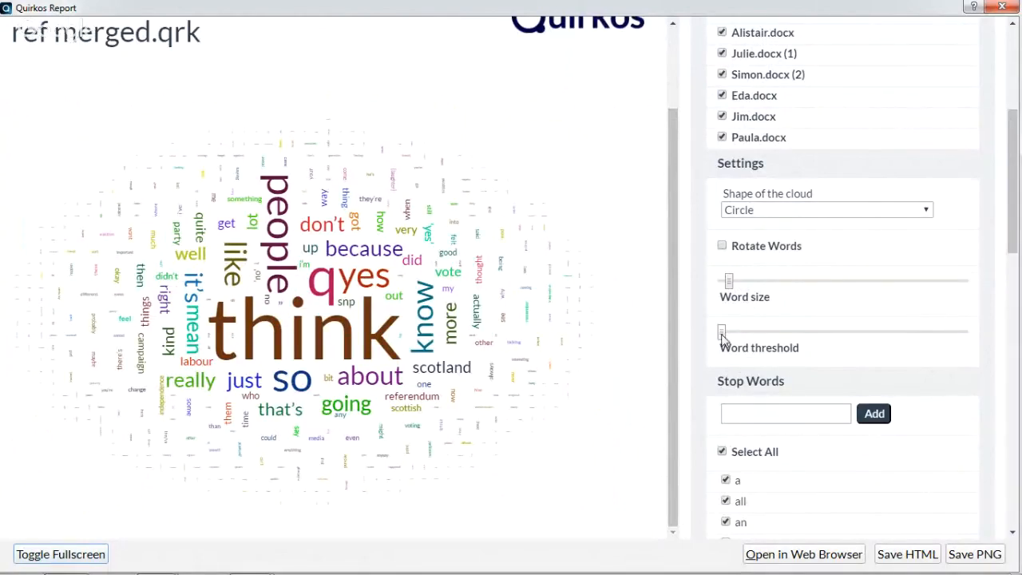
{"action": "left_click_drag", "start_coordinate": [722, 332], "coordinate": [733, 333]}
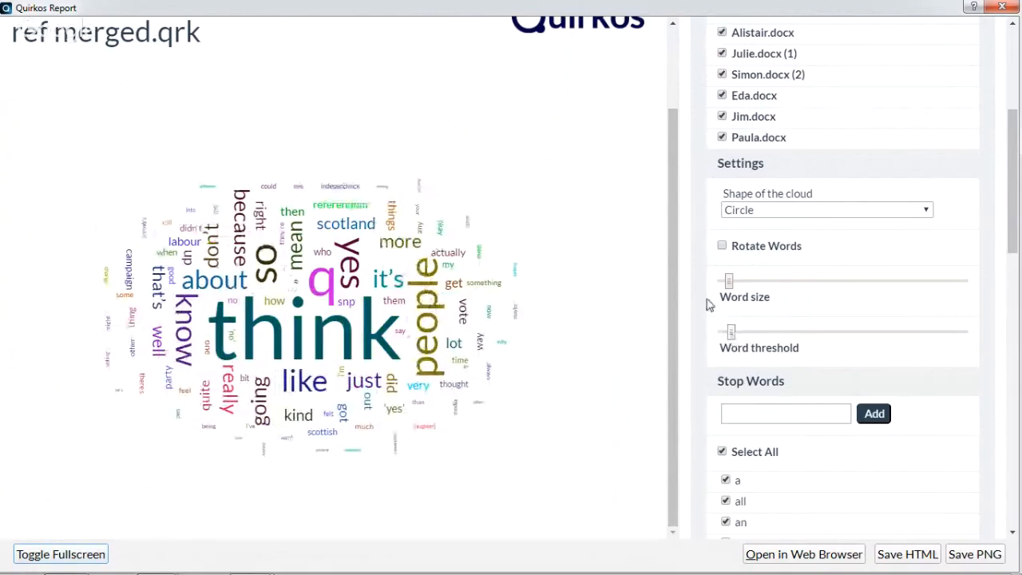
Add "q", "think" and "so" to the word cloud's stop words
{"action": "left_click", "coordinate": [772, 412]}
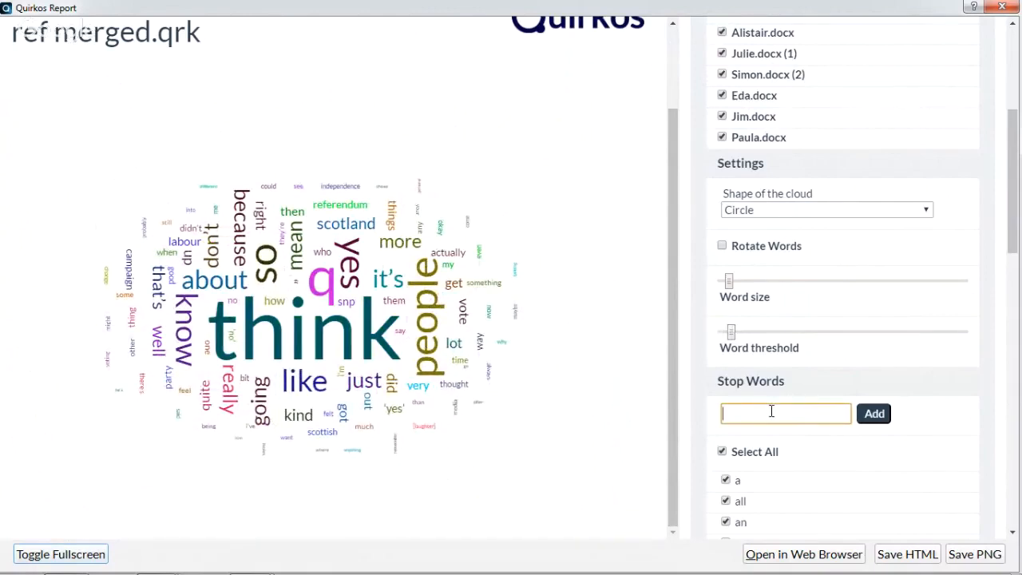
{"action": "type", "text": "q"}
{"action": "left_click", "coordinate": [879, 421]}
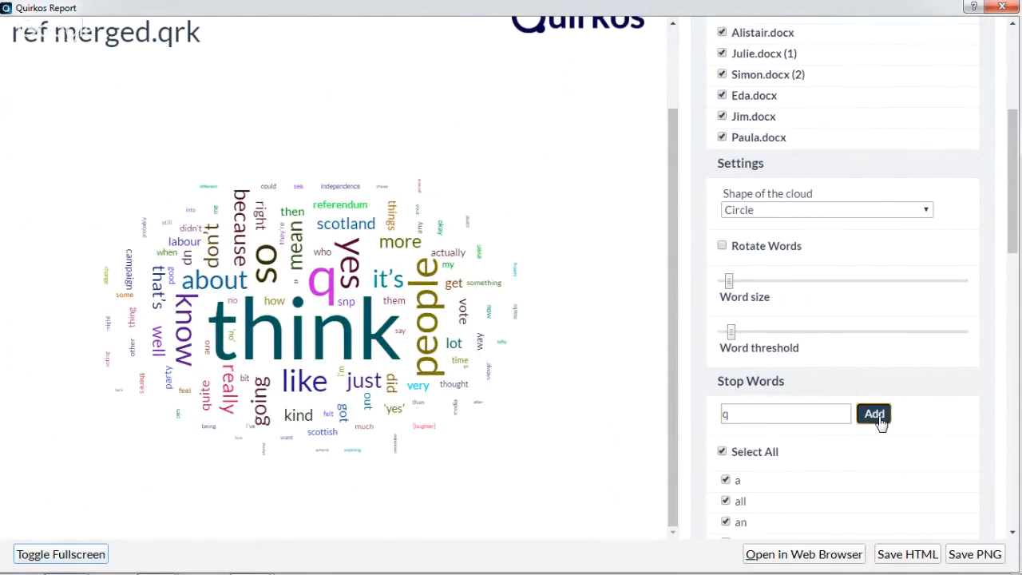
{"action": "left_click", "coordinate": [825, 413]}
{"action": "double_click", "coordinate": [825, 413]}
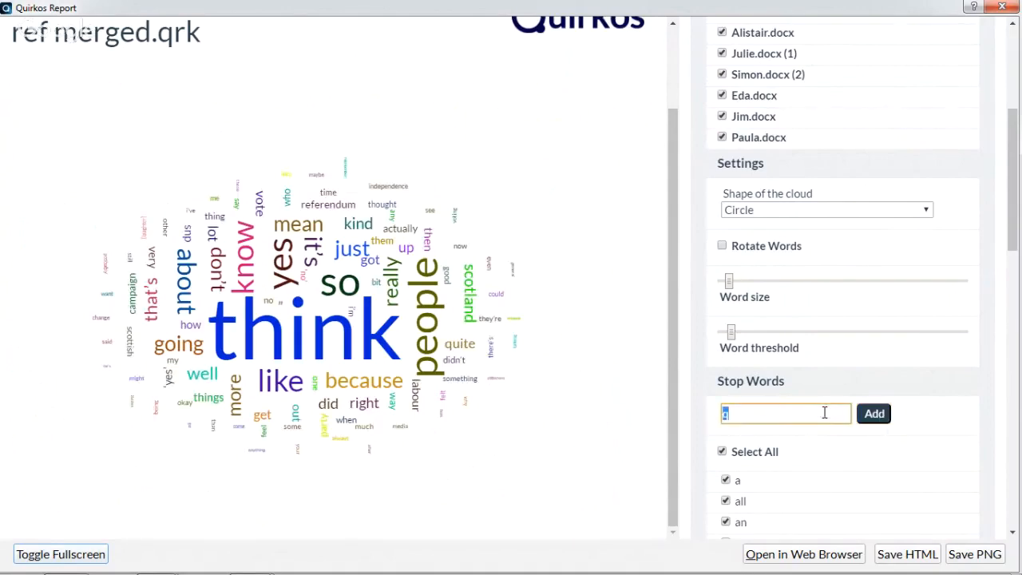
{"action": "type", "text": "think"}
{"action": "left_click", "coordinate": [882, 424]}
{"action": "double_click", "coordinate": [823, 411]}
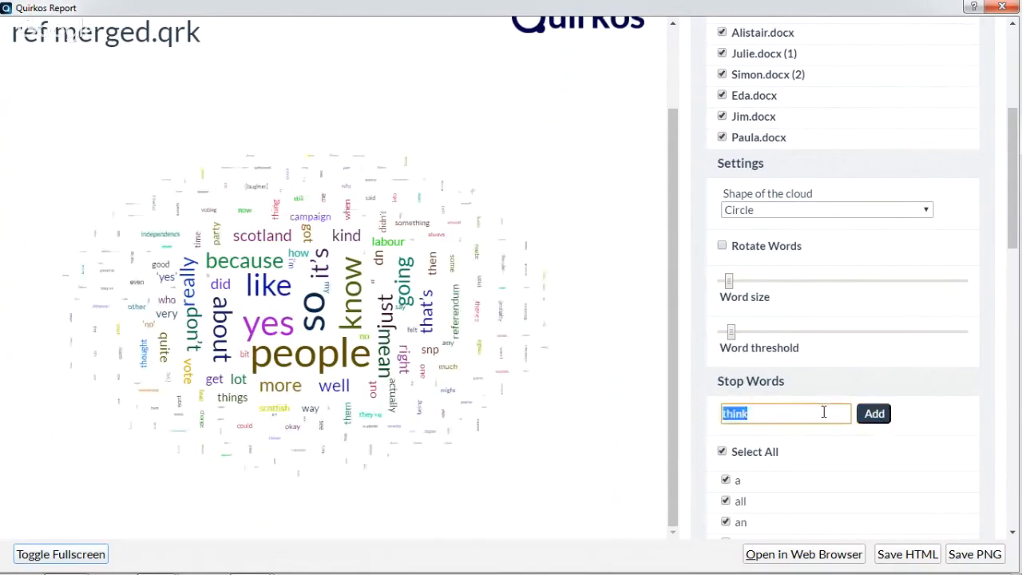
{"action": "type", "text": "so"}
{"action": "left_click", "coordinate": [874, 419]}
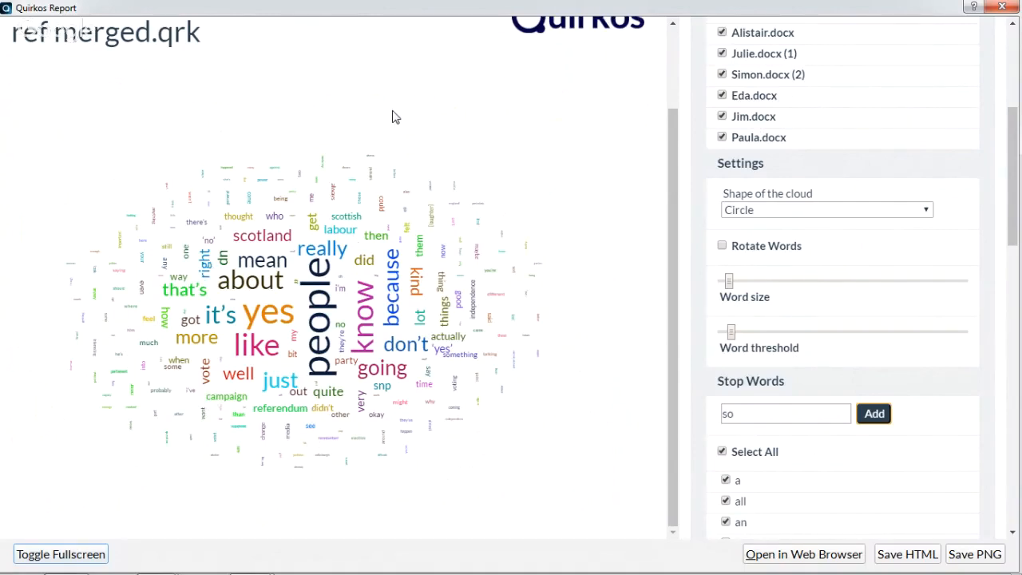
Turn on word rotation and set the shape of the cloud to Diamond
{"action": "left_click", "coordinate": [723, 248]}
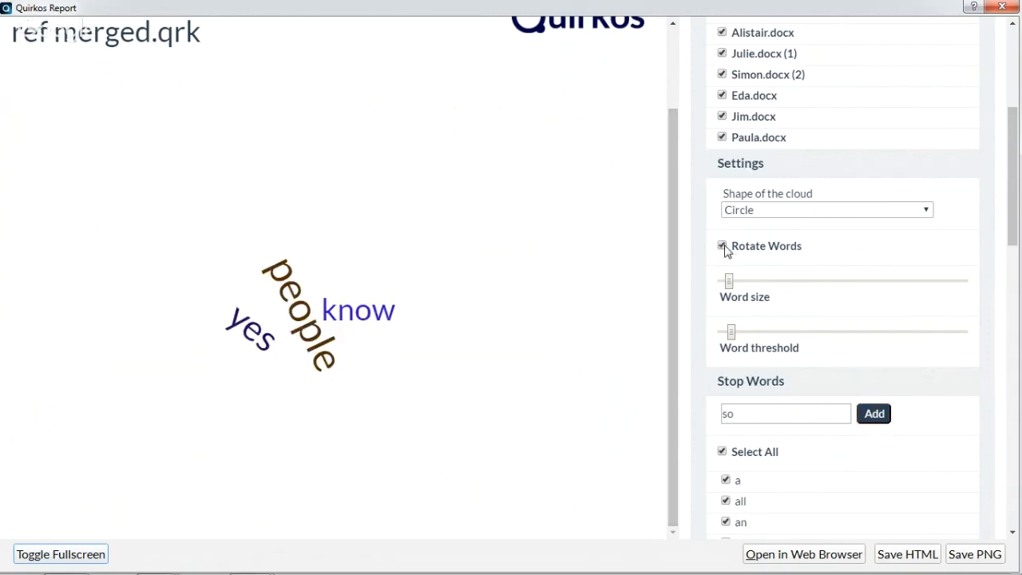
{"action": "left_click", "coordinate": [769, 211]}
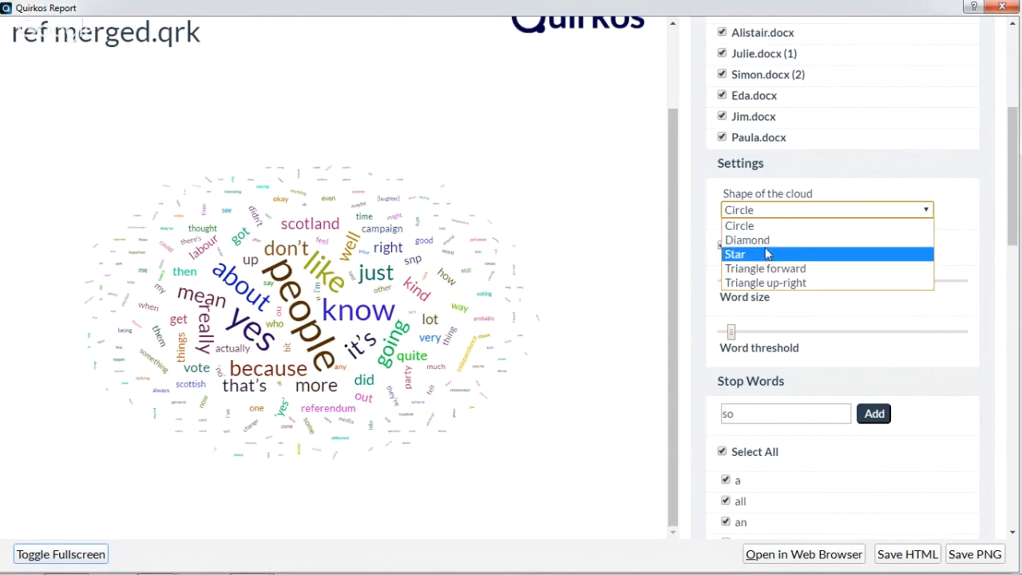
{"action": "left_click", "coordinate": [759, 239]}
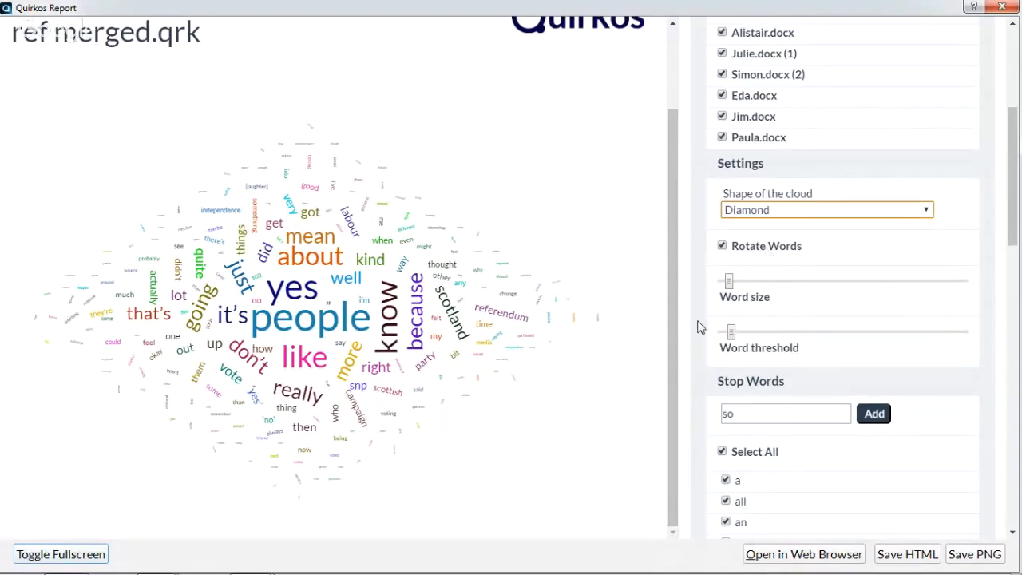
Switch to the Google Hangouts window in Chrome and stop the live broadcast
{"action": "mouse_move", "coordinate": [451, 573]}
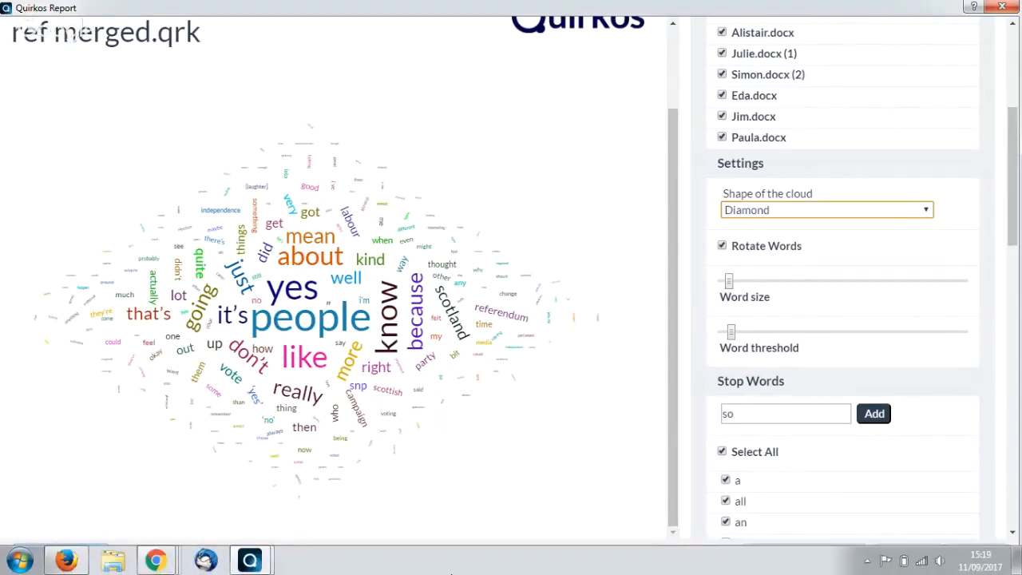
{"action": "left_click", "coordinate": [158, 560]}
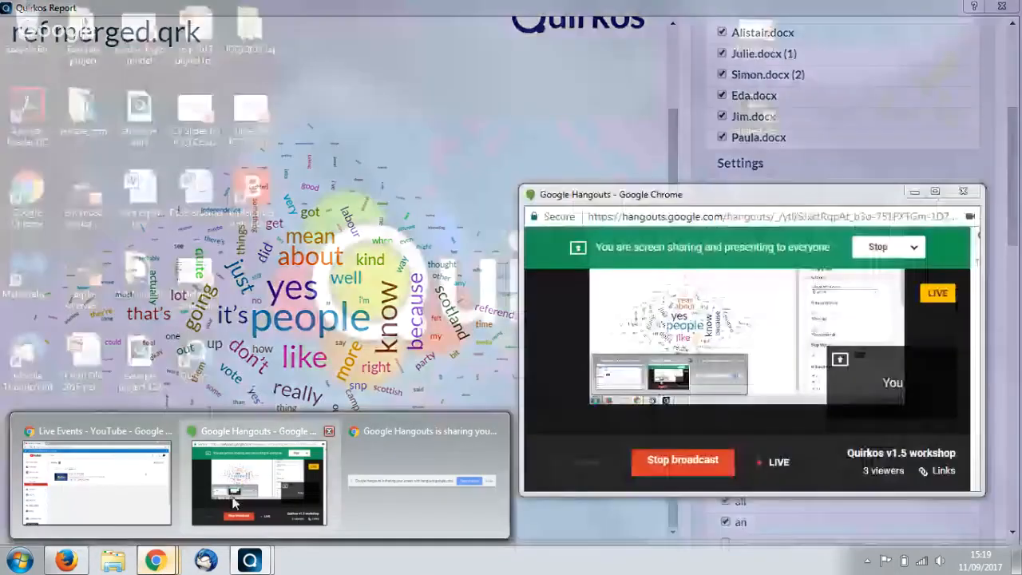
{"action": "left_click", "coordinate": [259, 479]}
{"action": "left_click", "coordinate": [655, 461]}
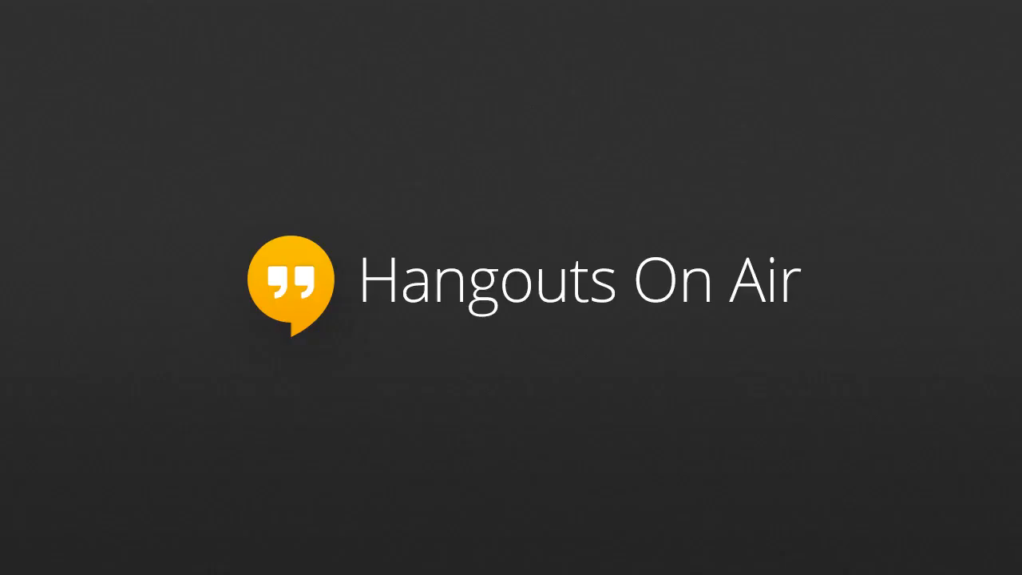